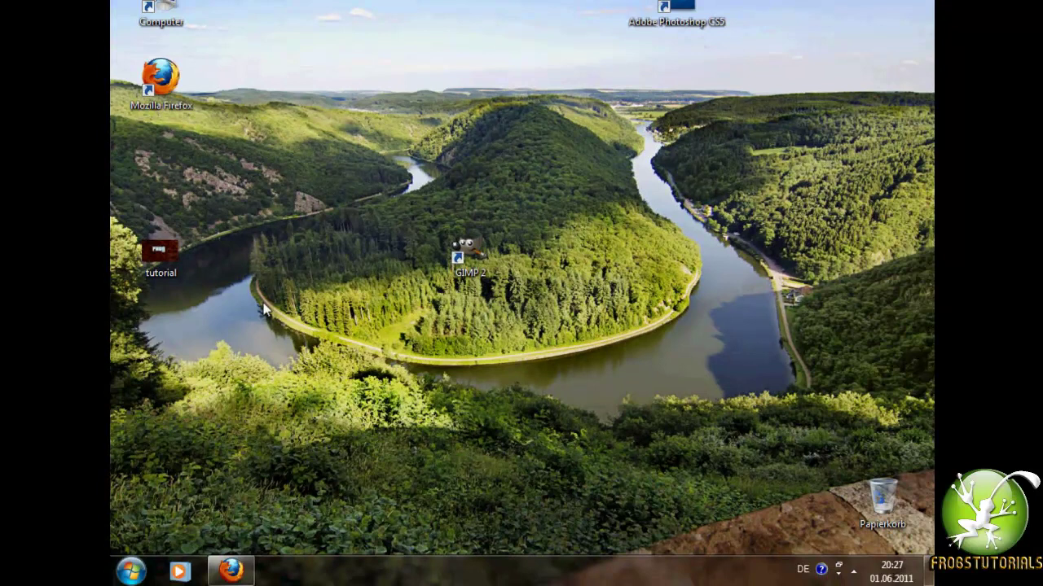
- Preview the finished FROG example image, then close it
double_click(159, 253)
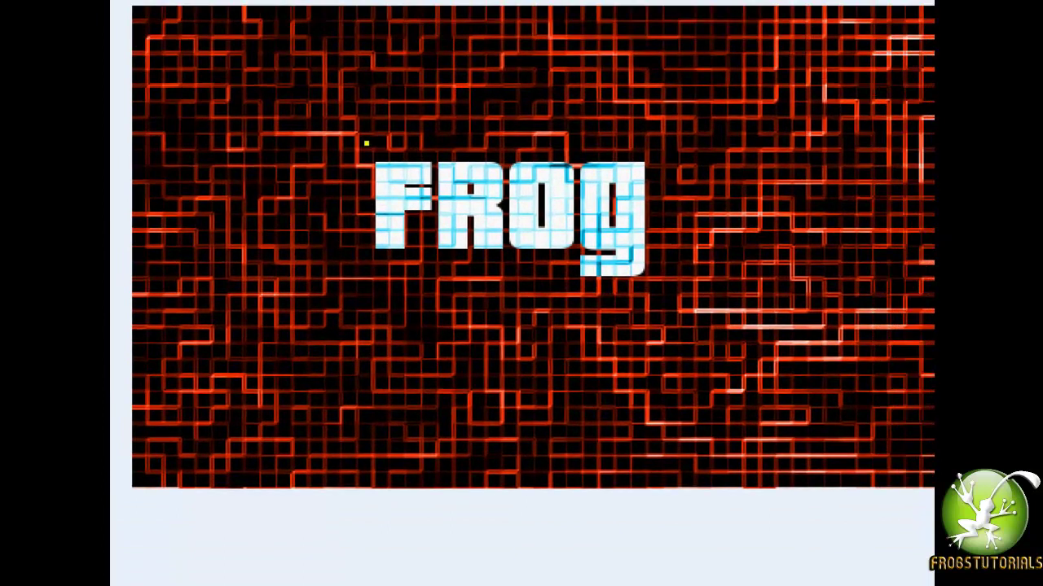
left_click_drag(347, 145, 684, 301)
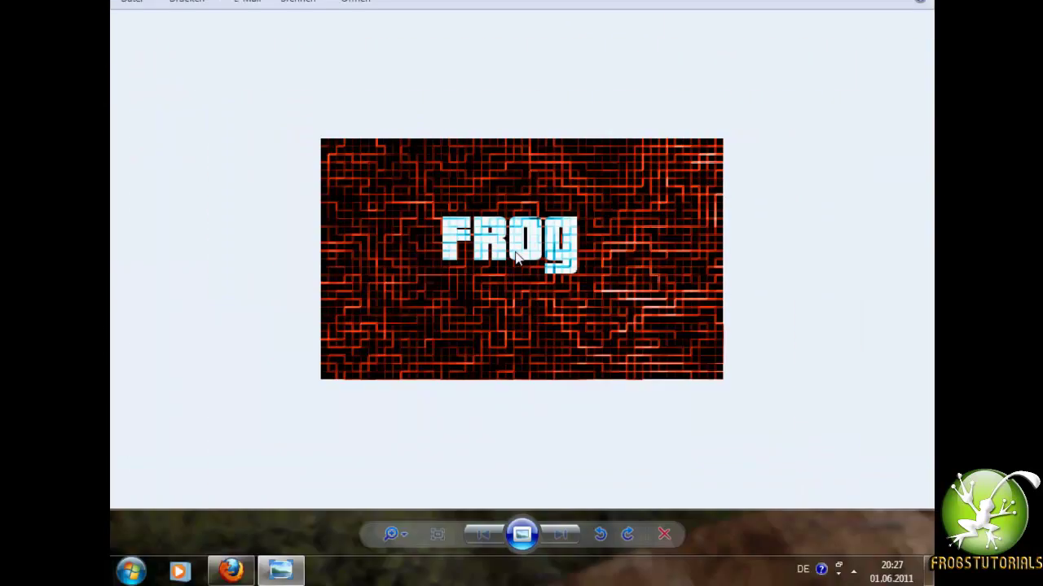
left_click(919, 3)
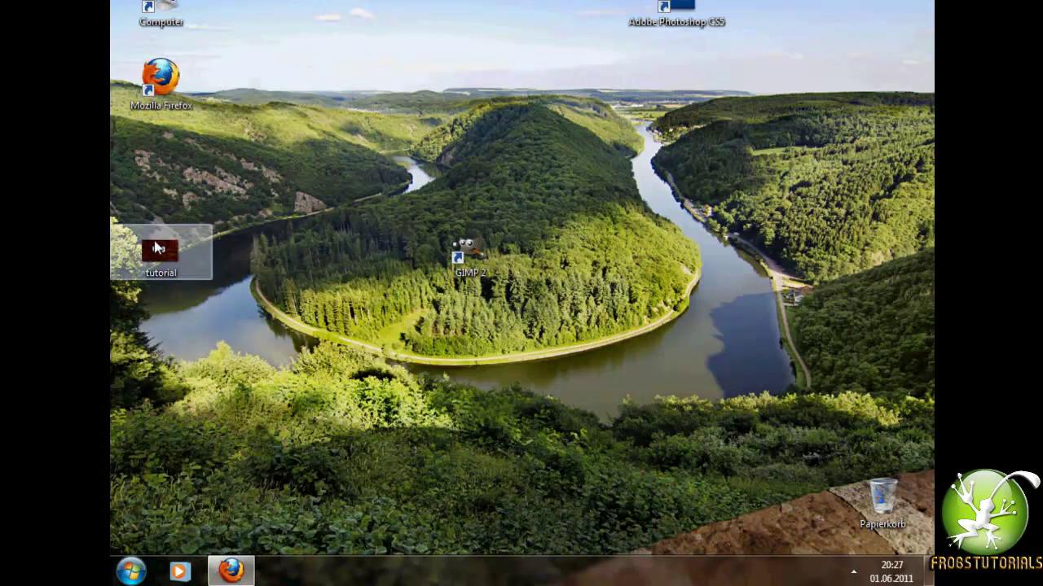
- Launch GIMP and create a new 640×400 px image maximized between the side panels
double_click(487, 250)
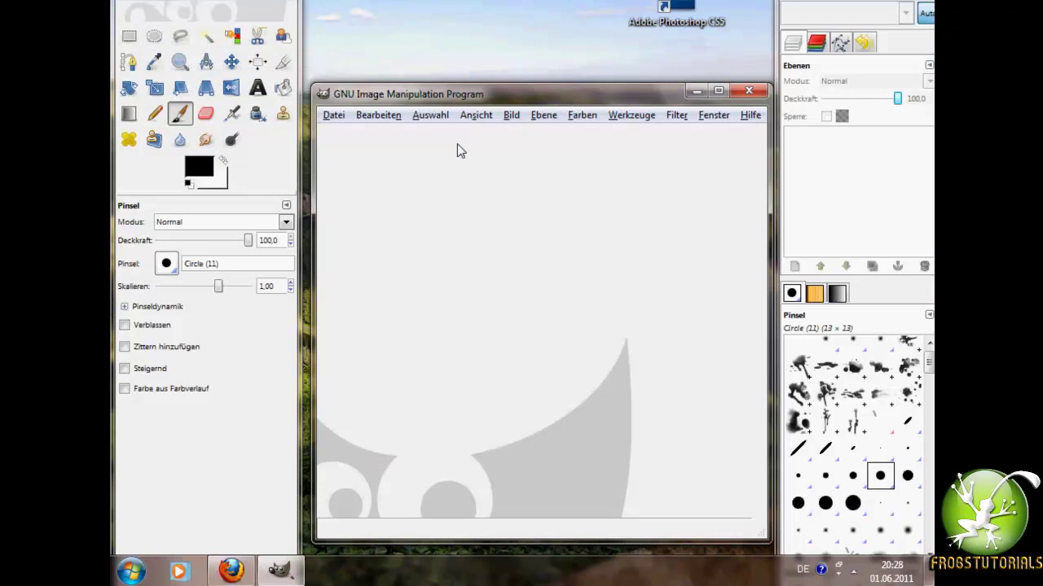
left_click(337, 117)
left_click(337, 116)
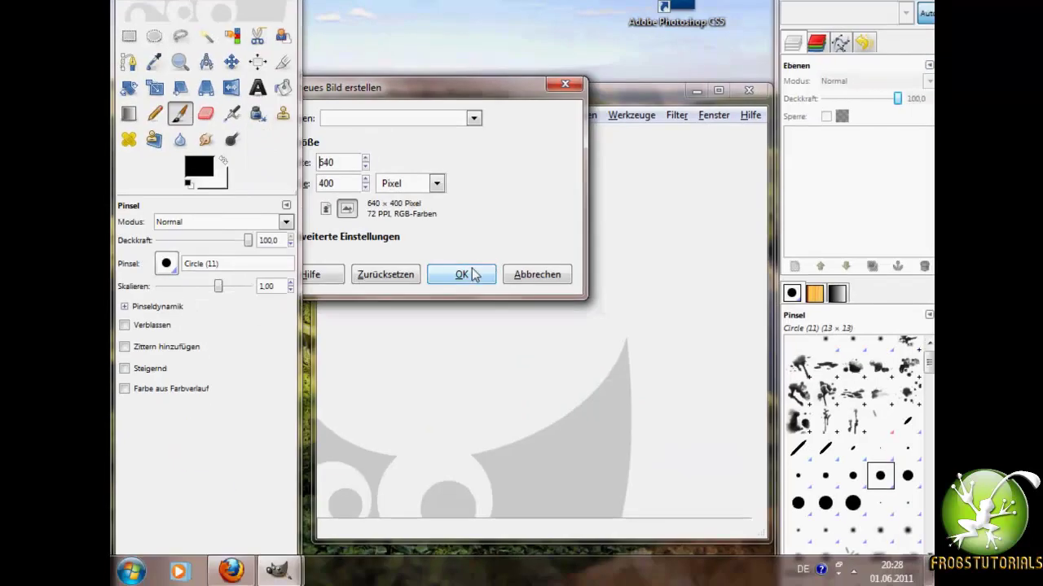
left_click(462, 276)
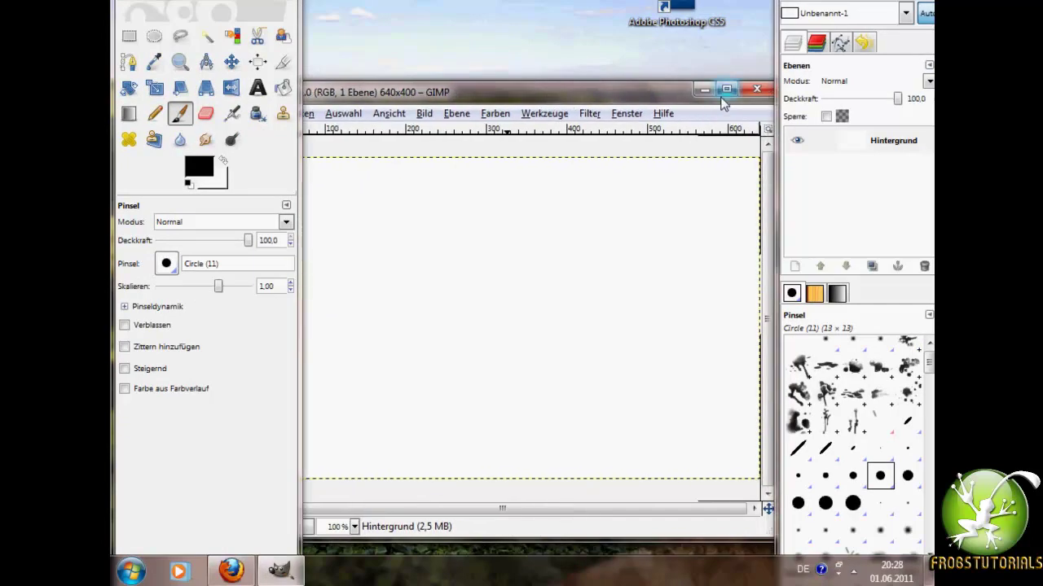
left_click(726, 93)
left_click_drag(203, 12, 180, 15)
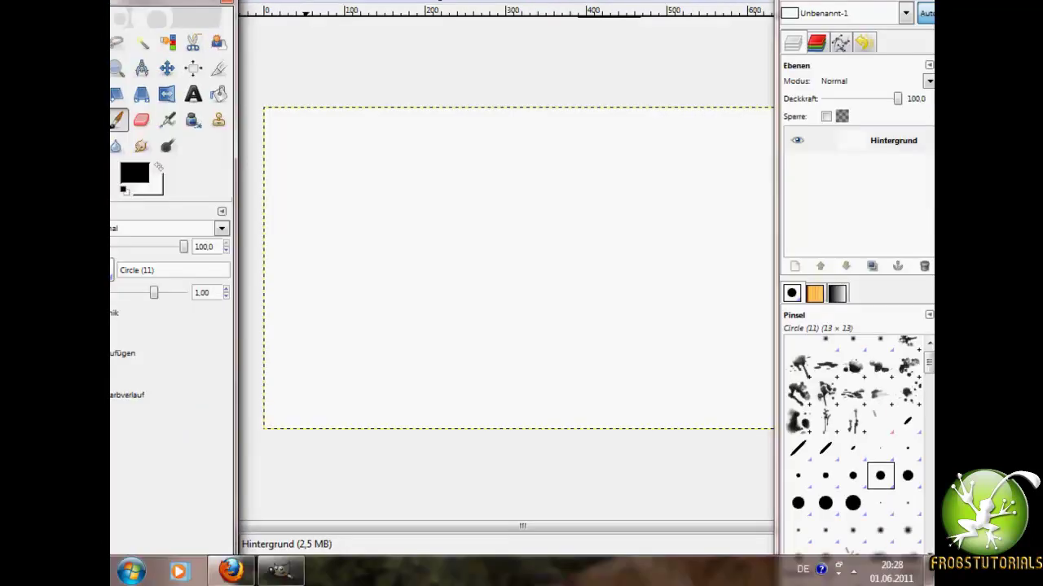
key("alt+r")
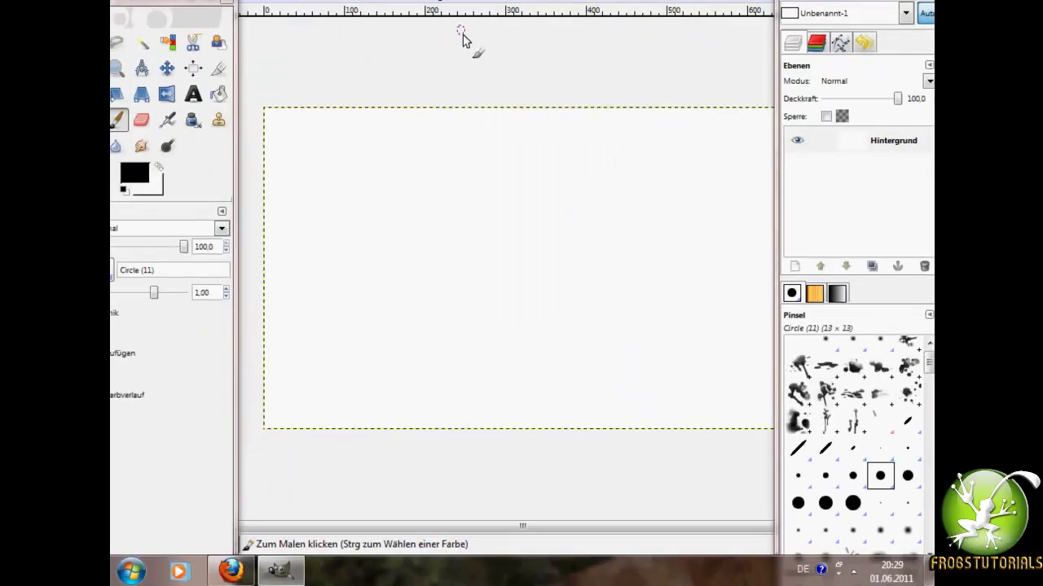
- Render a Plasma cloud texture over the canvas at default seed 0 and turbulence 1.0
left_click(466, 2)
mouse_move(521, 241)
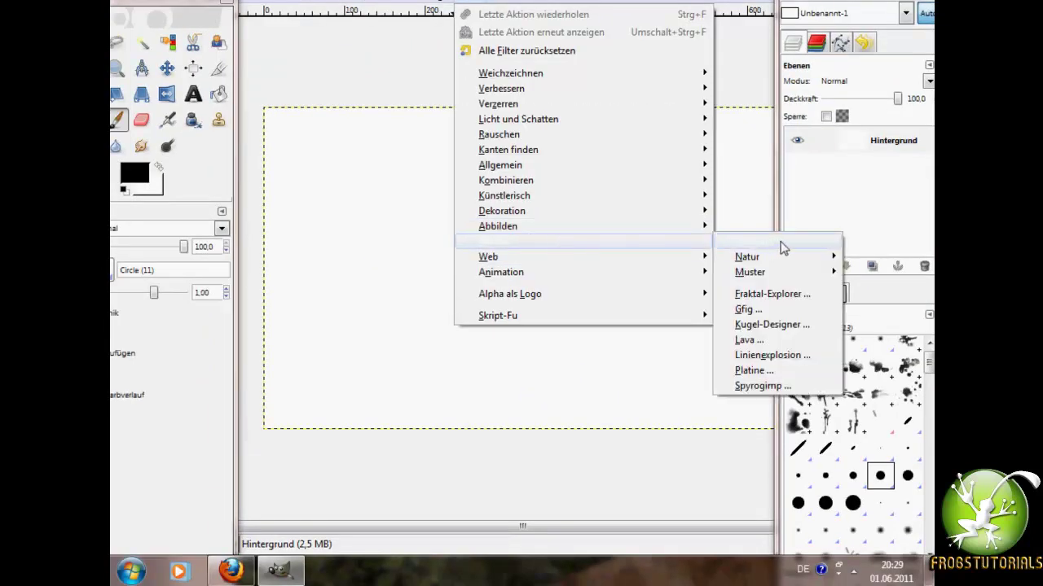
mouse_move(636, 242)
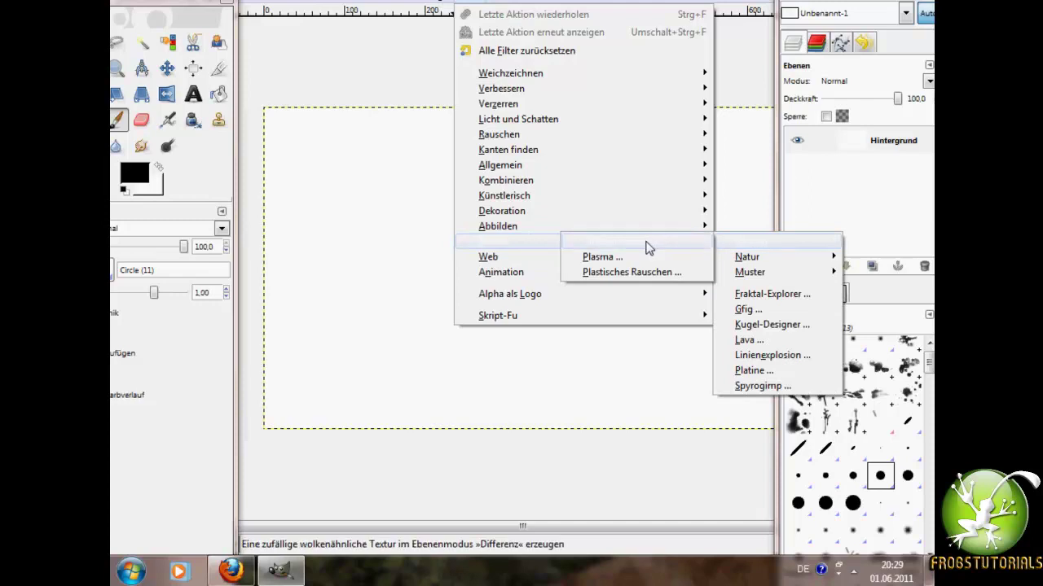
left_click(619, 255)
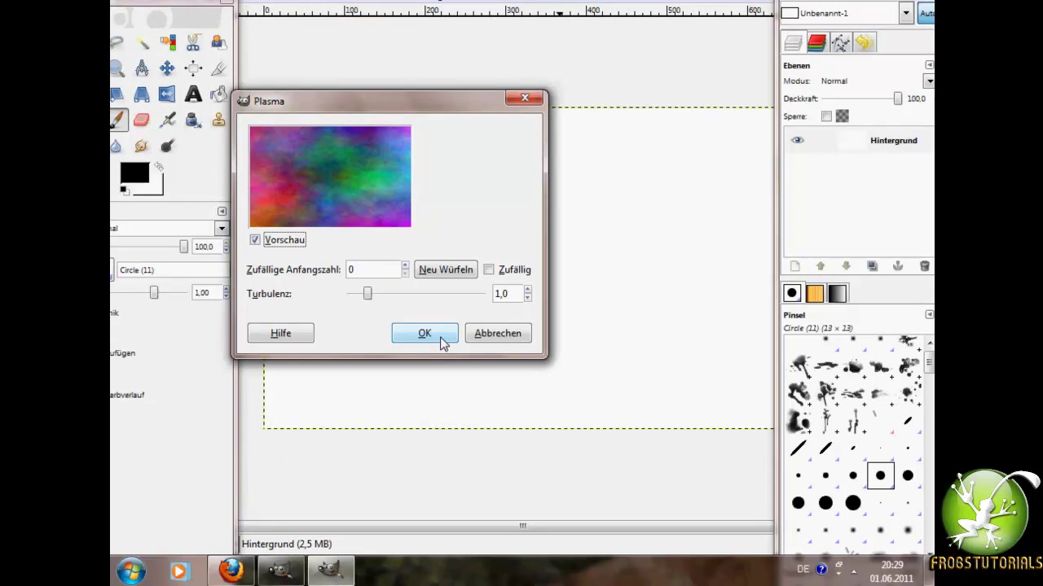
left_click(424, 336)
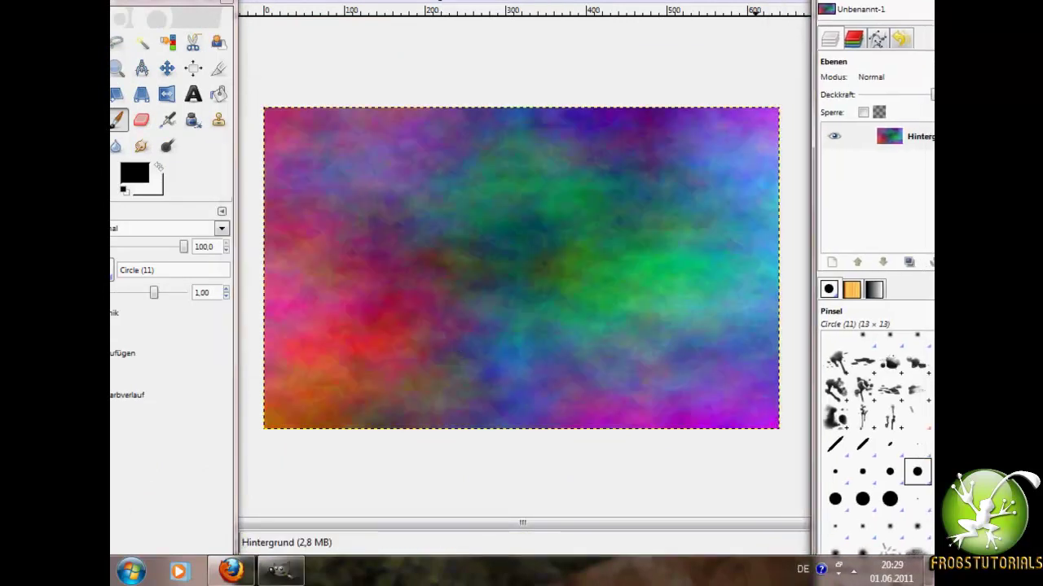
- Re-run Plasma for a fresh texture, then pixelize it into 10×10 px blocks
left_click(464, 2)
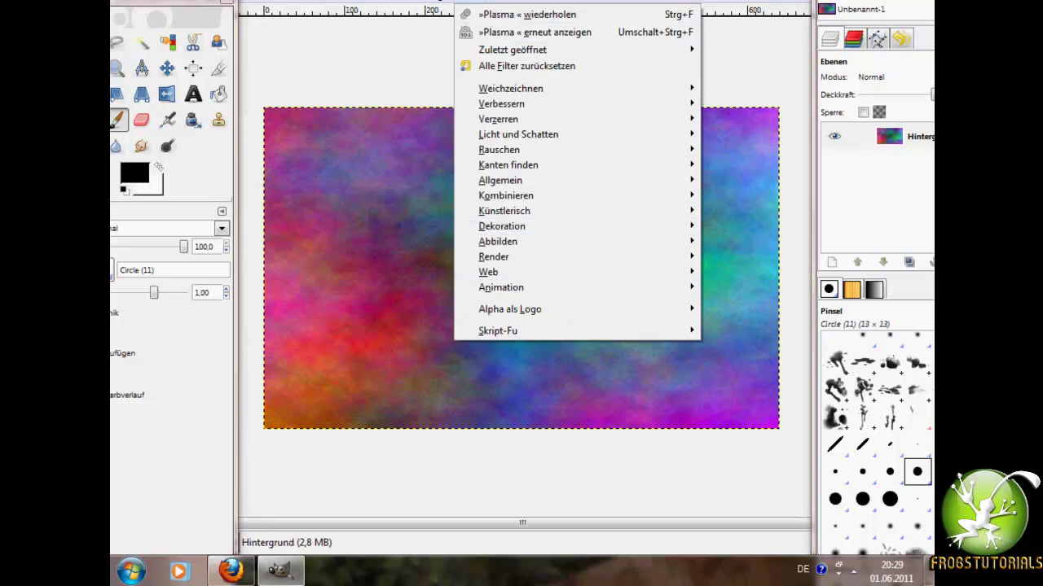
left_click(527, 14)
left_click(464, 2)
mouse_move(510, 88)
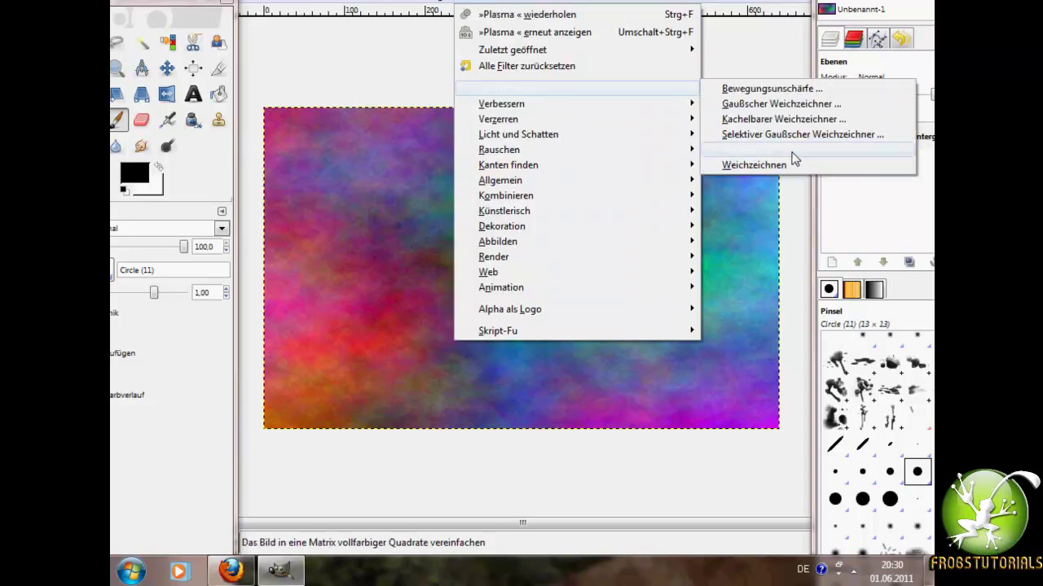
left_click(791, 150)
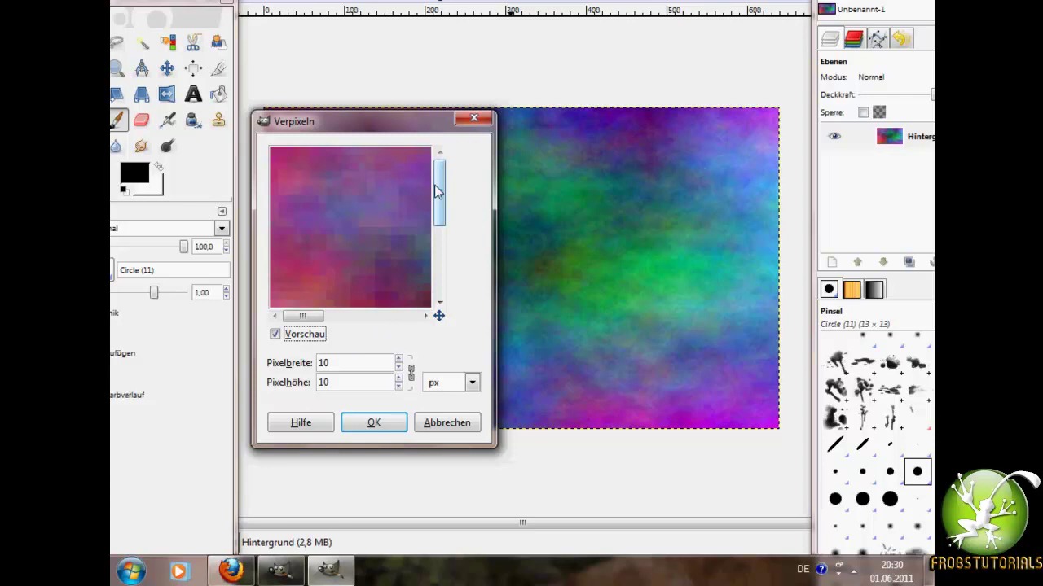
mouse_move(437, 192)
left_mouse_down()
mouse_move(449, 272)
mouse_move(442, 163)
left_mouse_up()
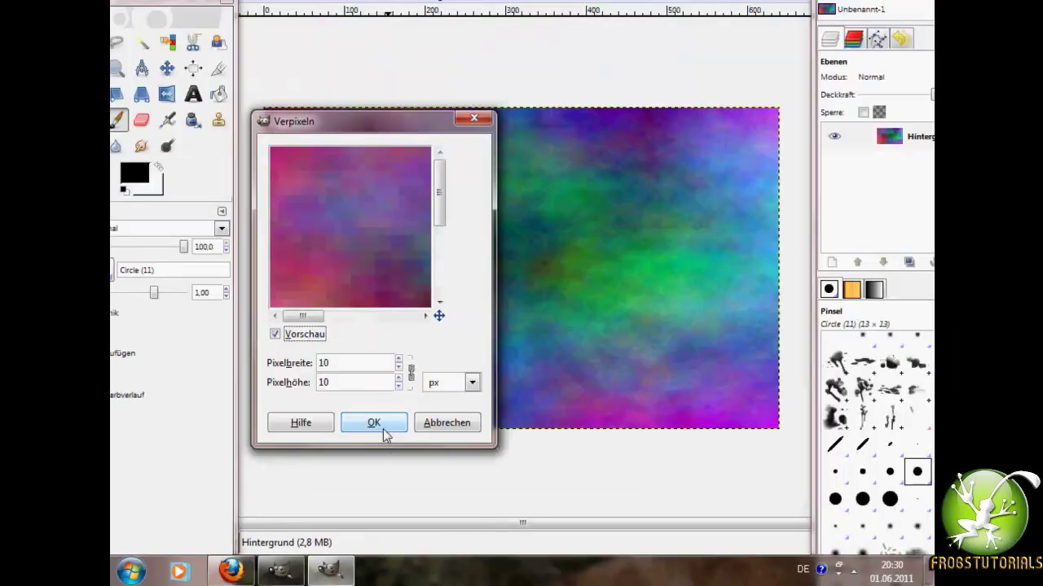
left_click(375, 425)
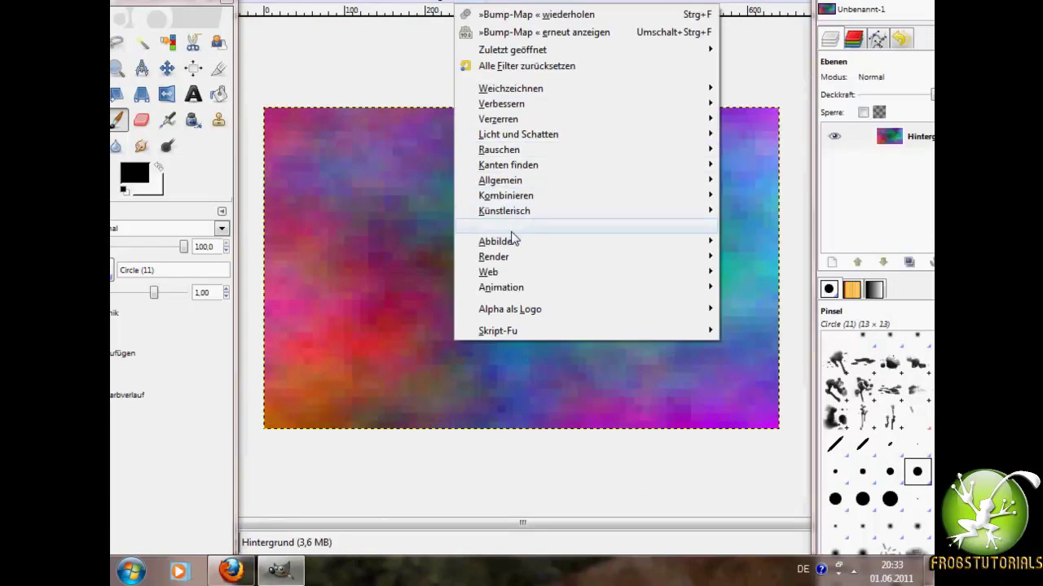
mouse_move(514, 241)
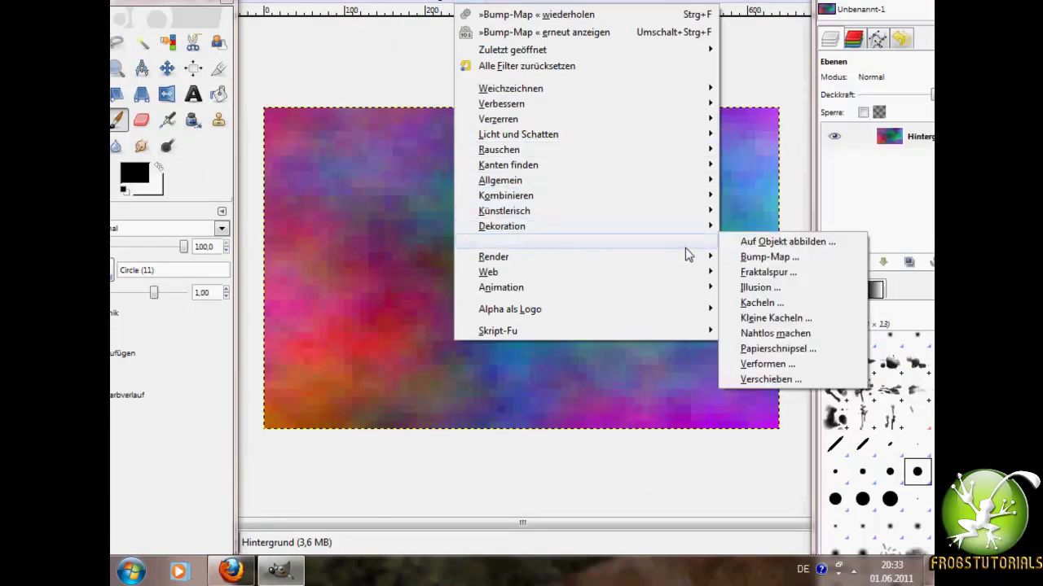
- Apply a Bump-Map with azimuth 220, elevation 7 and depth 1 to the blocks
left_click(788, 261)
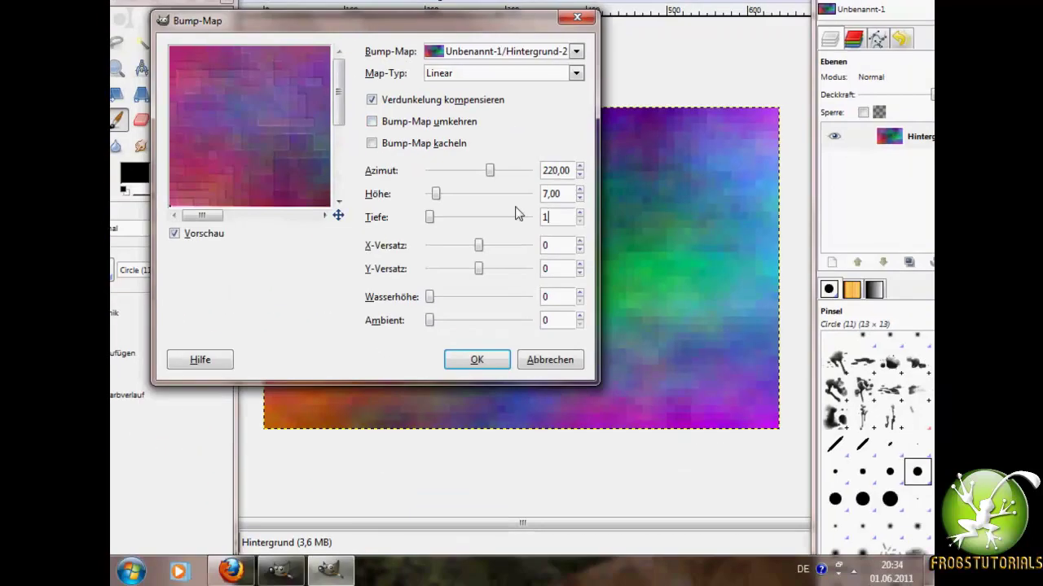
left_click_drag(521, 59, 610, 3)
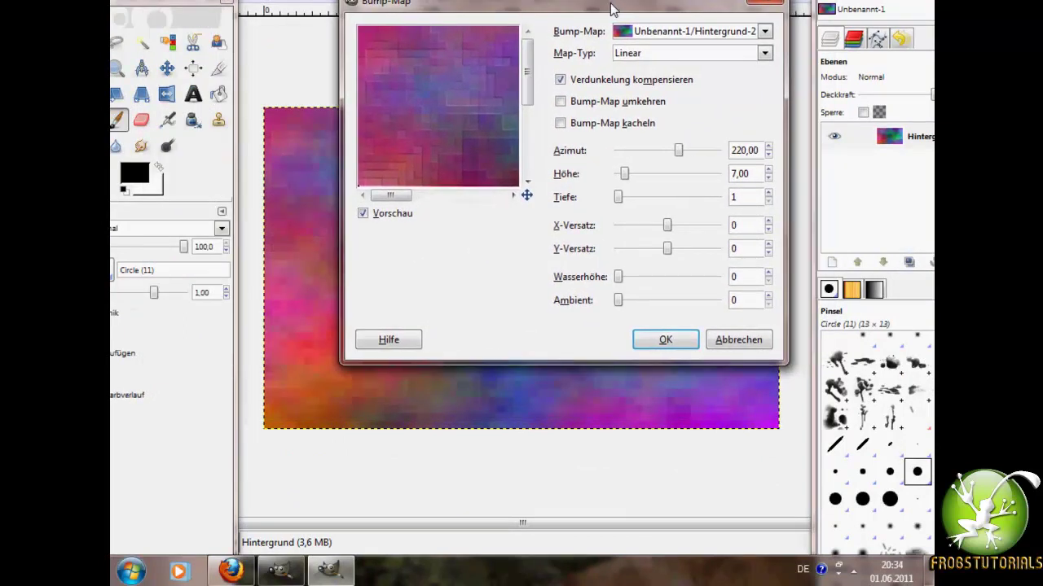
left_click(664, 339)
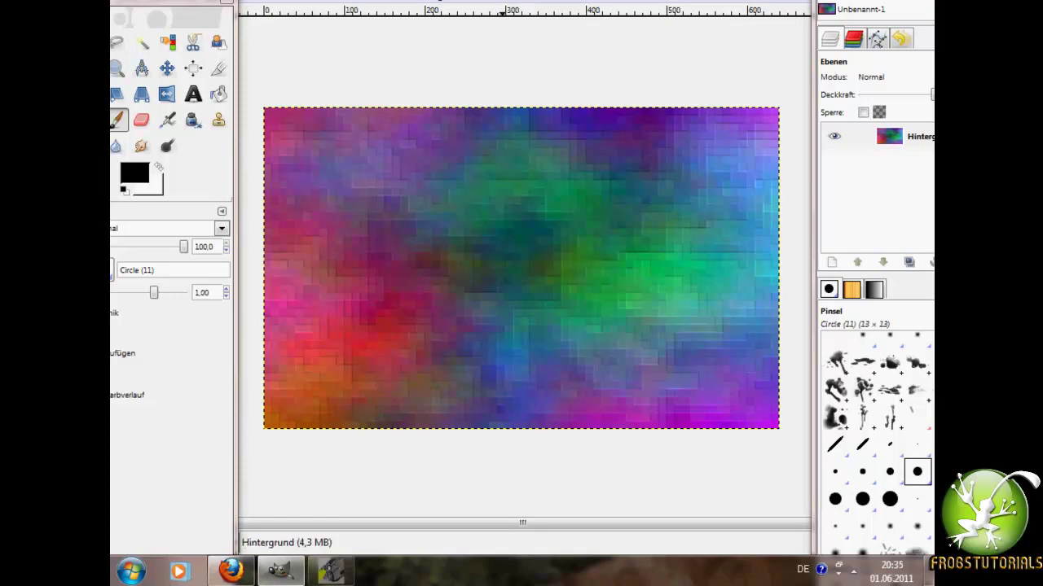
left_click(474, 3)
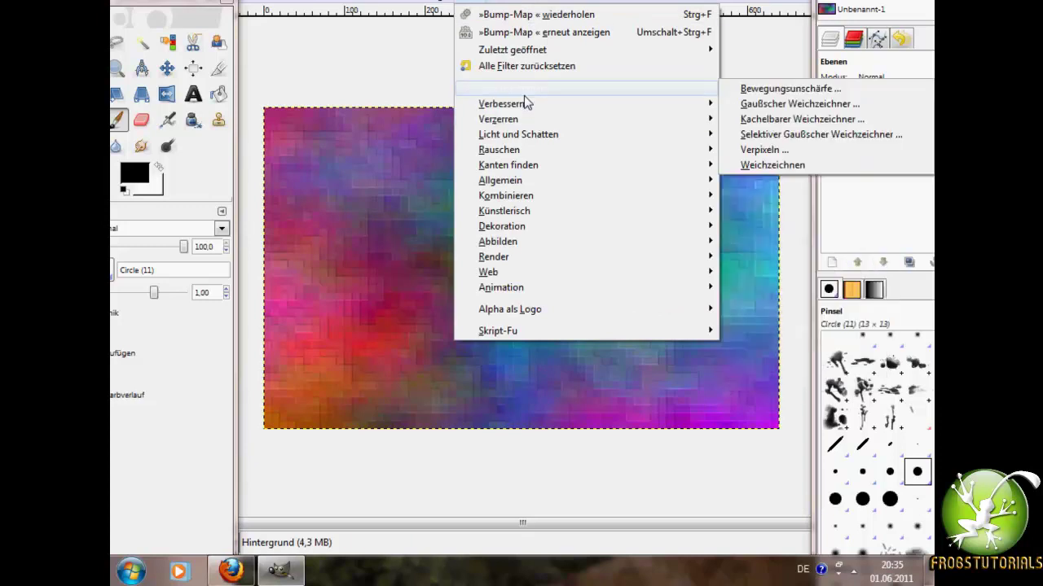
mouse_move(569, 165)
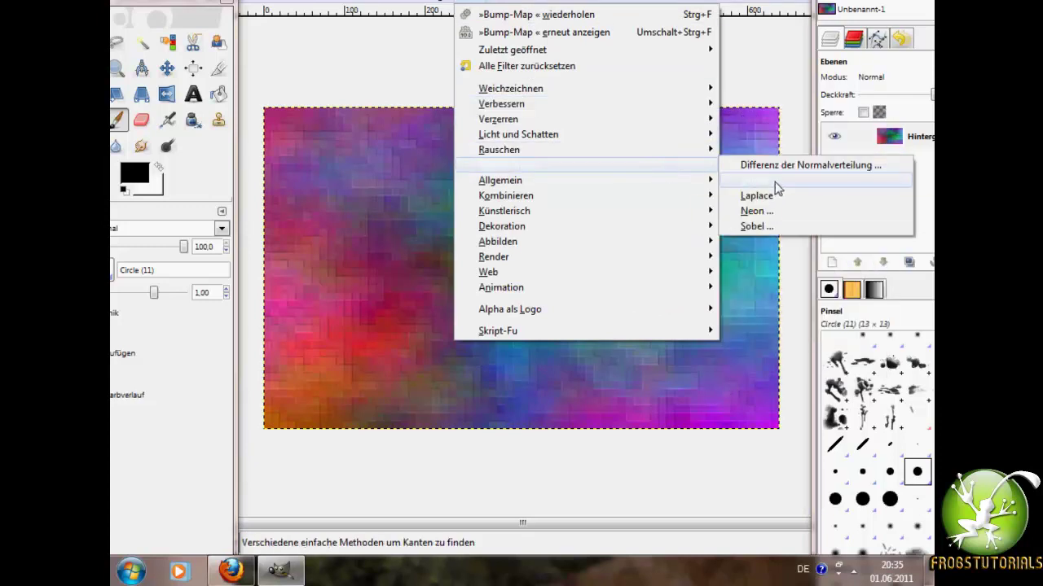
- Run edge detection with the Roberts algorithm, Wrap edge handling and amount 2.0
left_click(775, 181)
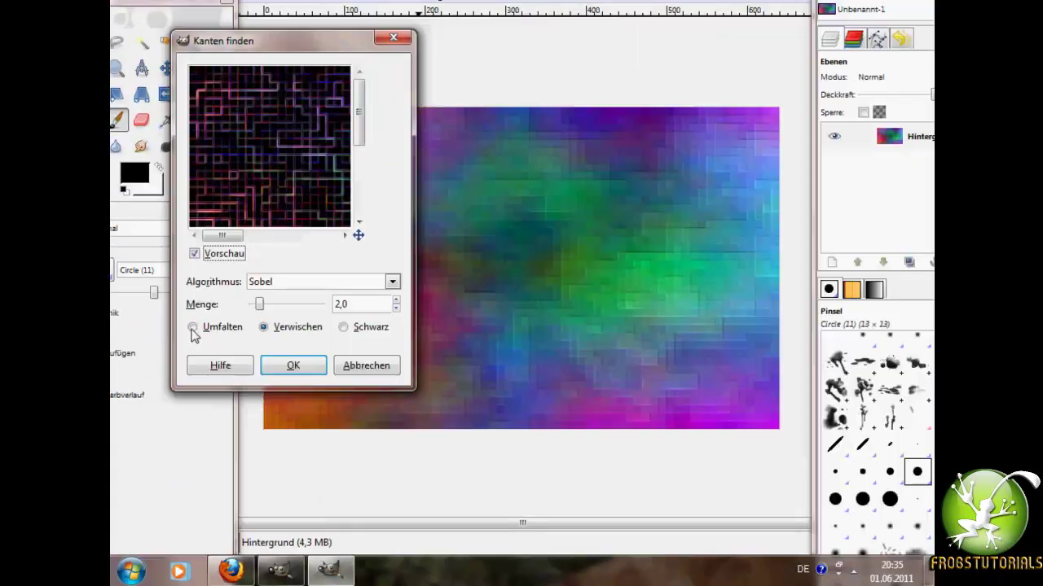
left_click(192, 329)
left_click(392, 281)
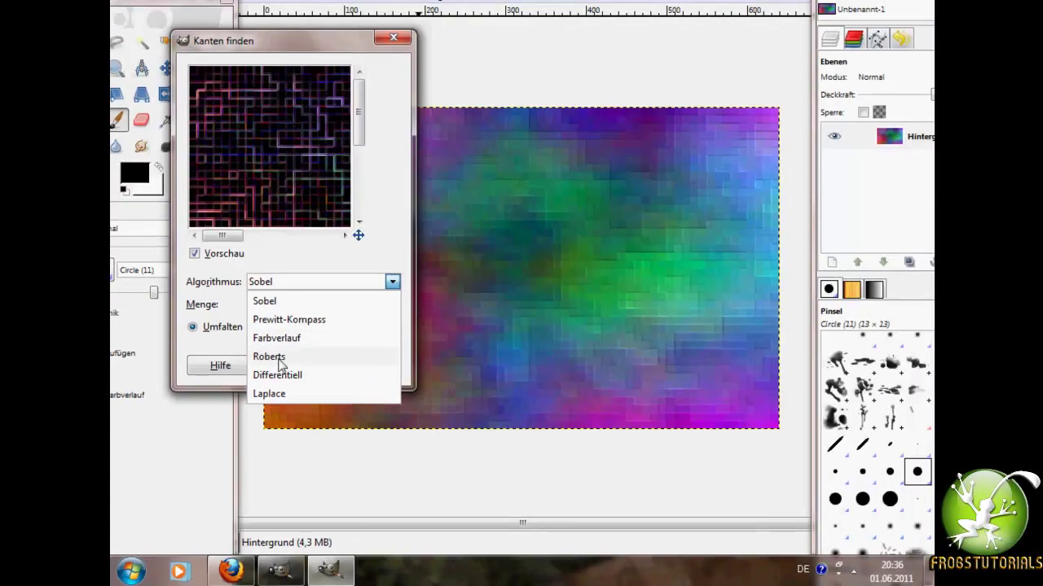
left_click(280, 365)
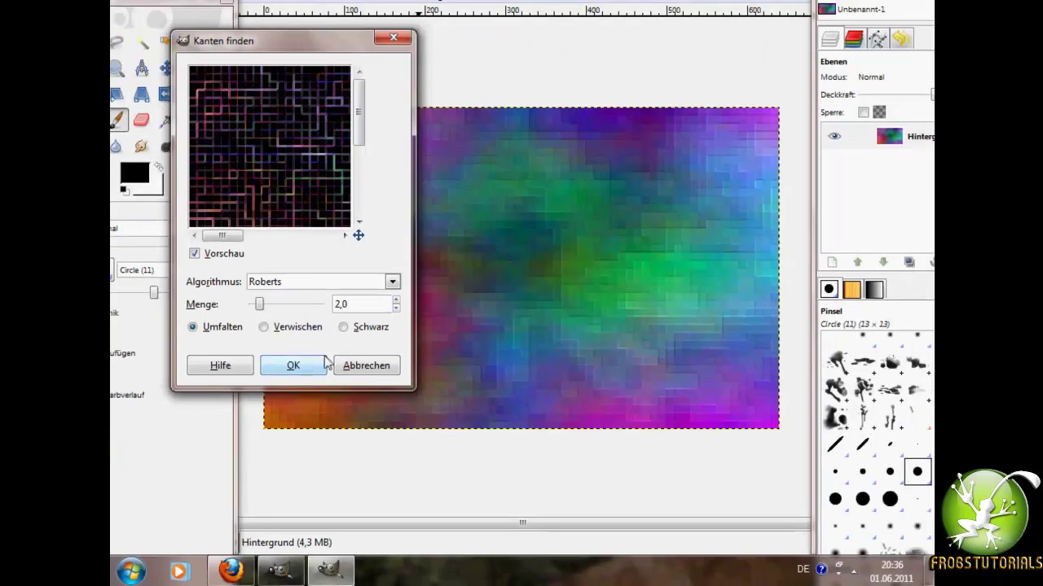
left_click(293, 366)
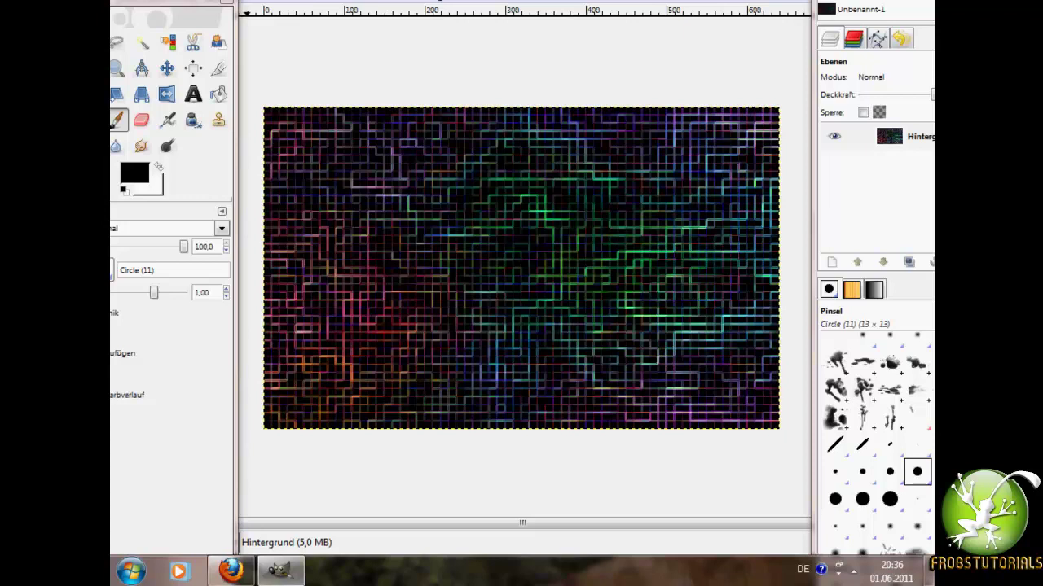
left_click(381, 1)
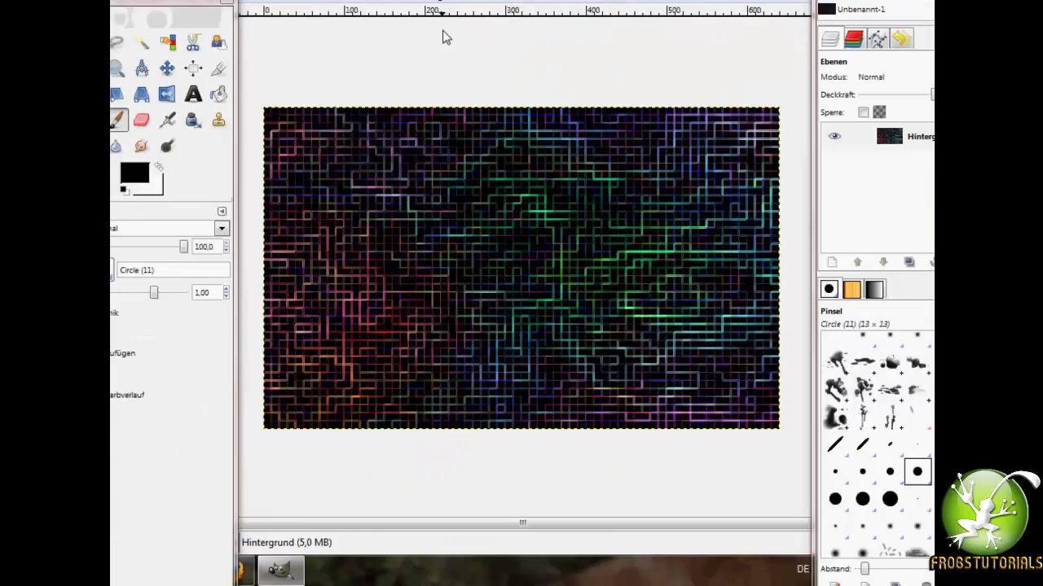
- Colorize the grid orange with hue 21, saturation 100 and lightness 0
left_click(401, 49)
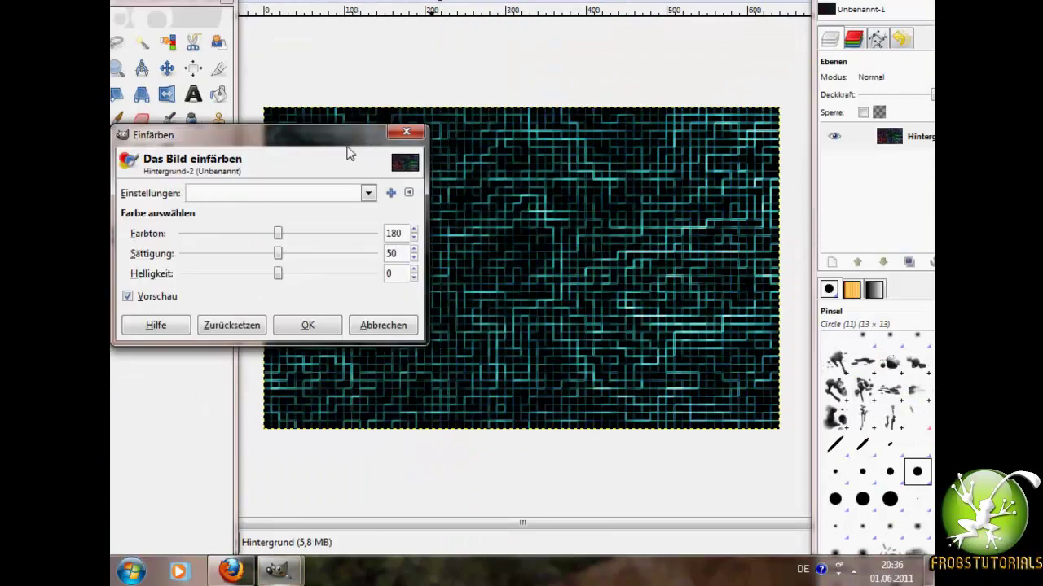
mouse_move(316, 141)
left_mouse_down()
mouse_move(430, 129)
mouse_move(537, 157)
mouse_move(514, 218)
mouse_move(440, 249)
mouse_move(643, 431)
mouse_move(603, 307)
mouse_move(586, 316)
mouse_move(650, 334)
mouse_move(540, 318)
mouse_move(558, 343)
left_mouse_up()
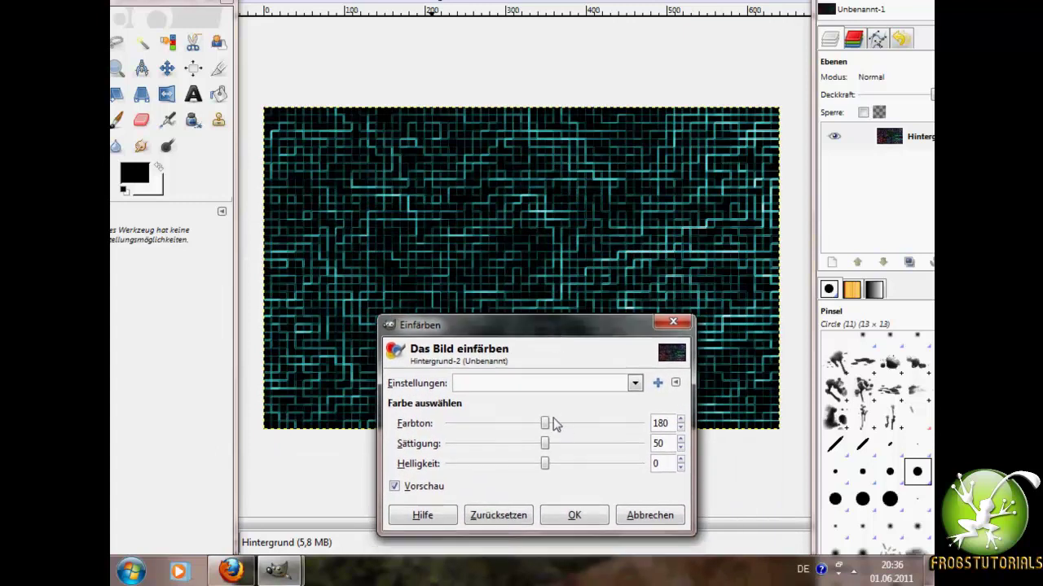
left_click_drag(544, 425, 600, 433)
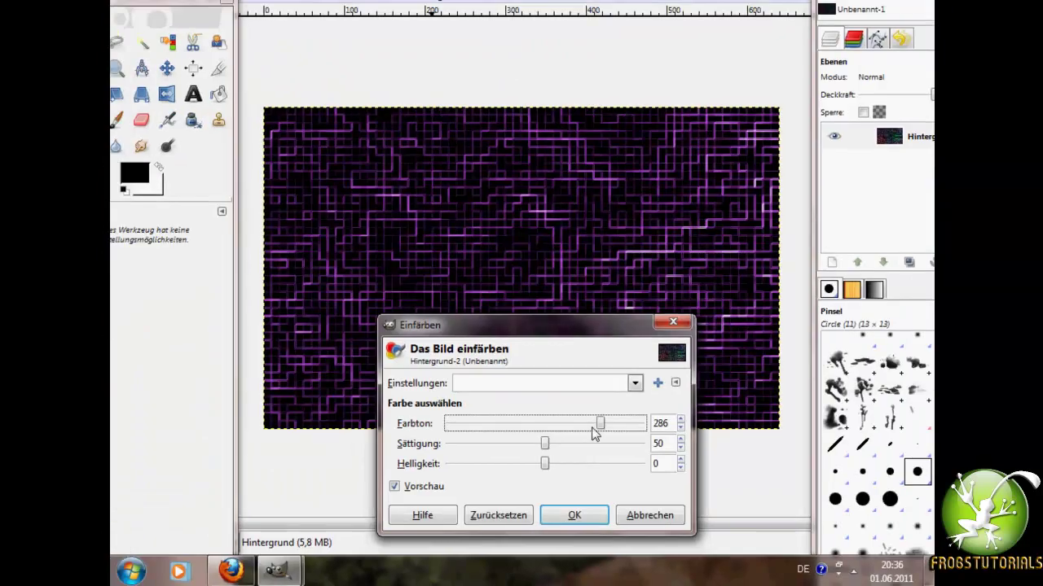
left_click_drag(593, 433, 658, 427)
mouse_move(545, 449)
left_mouse_down()
mouse_move(652, 451)
mouse_move(497, 447)
mouse_move(658, 442)
left_mouse_up()
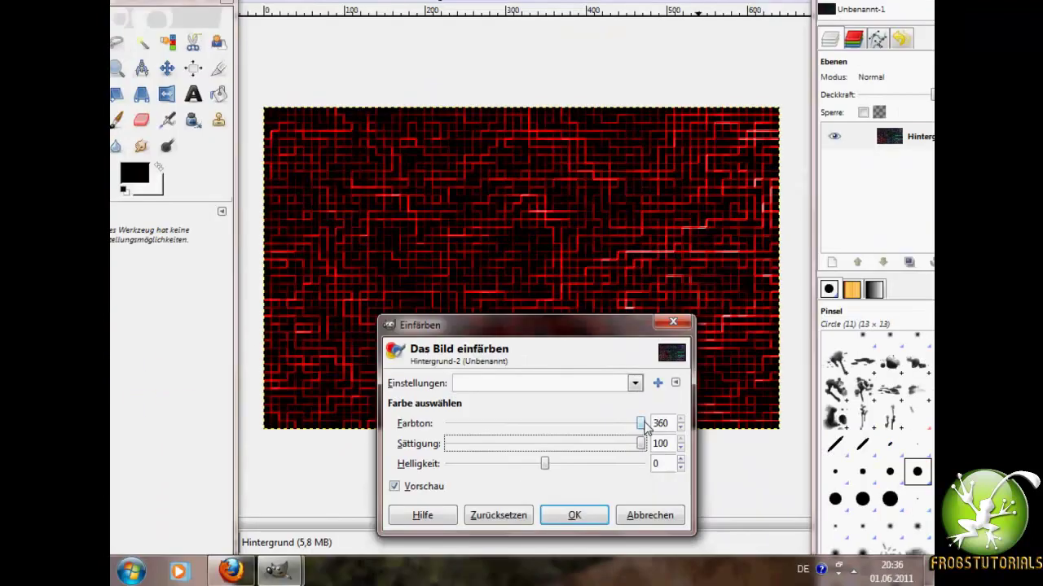
left_click_drag(644, 425, 464, 431)
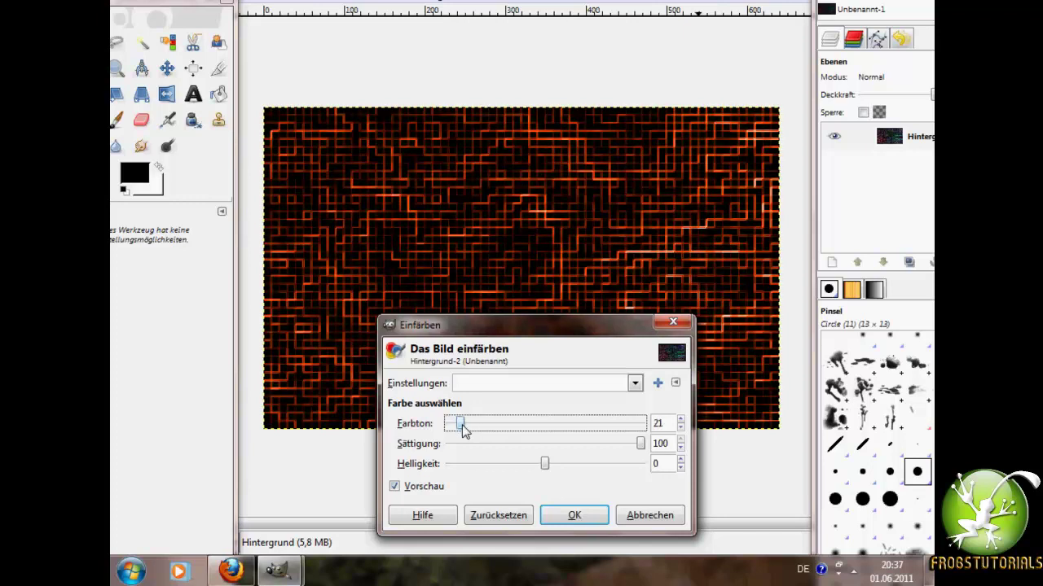
left_click(575, 514)
mouse_move(861, 25)
left_mouse_down()
mouse_move(839, 41)
mouse_move(842, 31)
left_mouse_up()
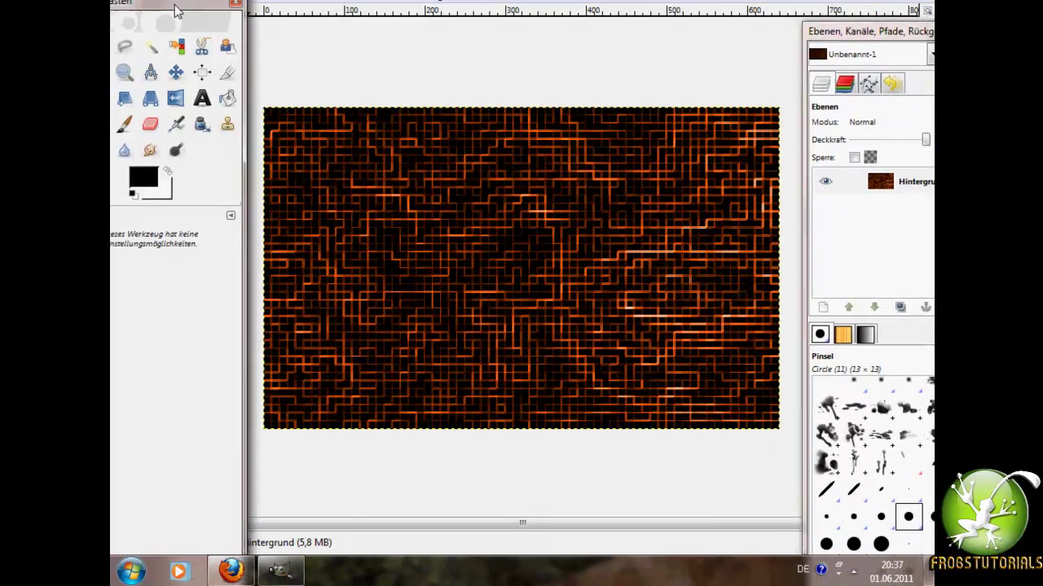
- Select the Text tool and set its colour to white (ffffff)
left_click_drag(182, 15, 200, 28)
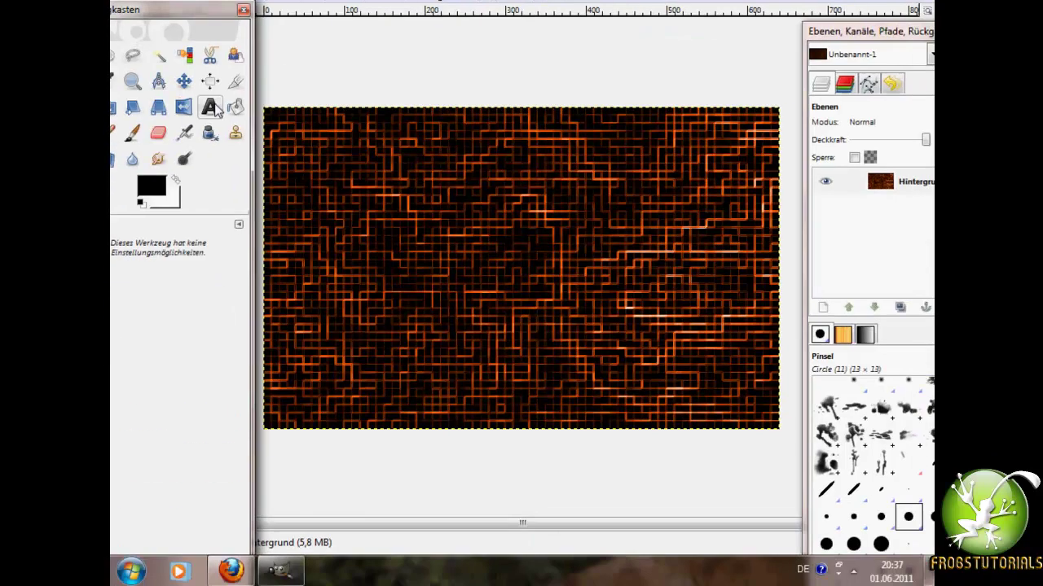
left_click(209, 106)
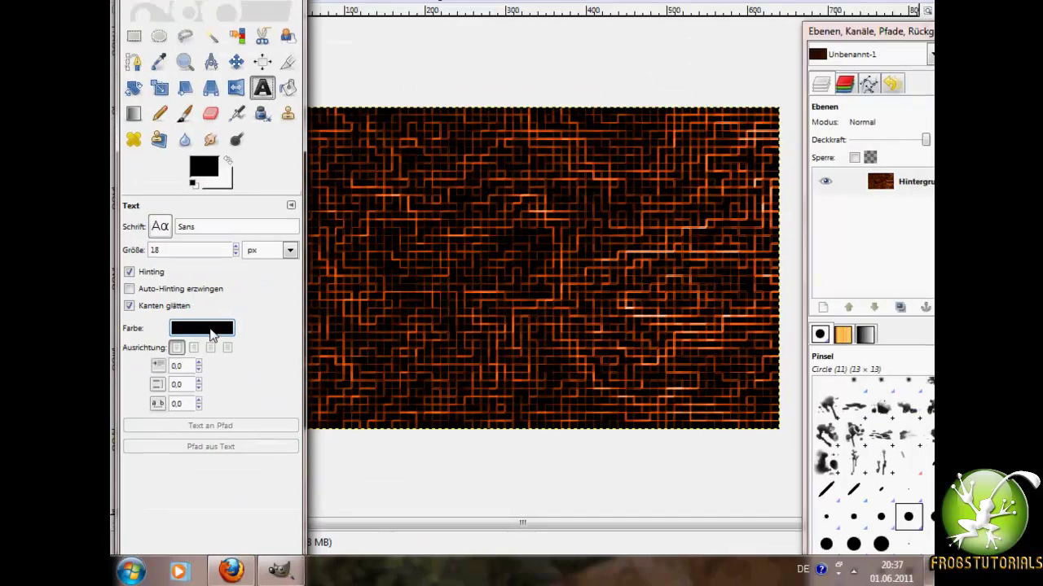
left_click(209, 329)
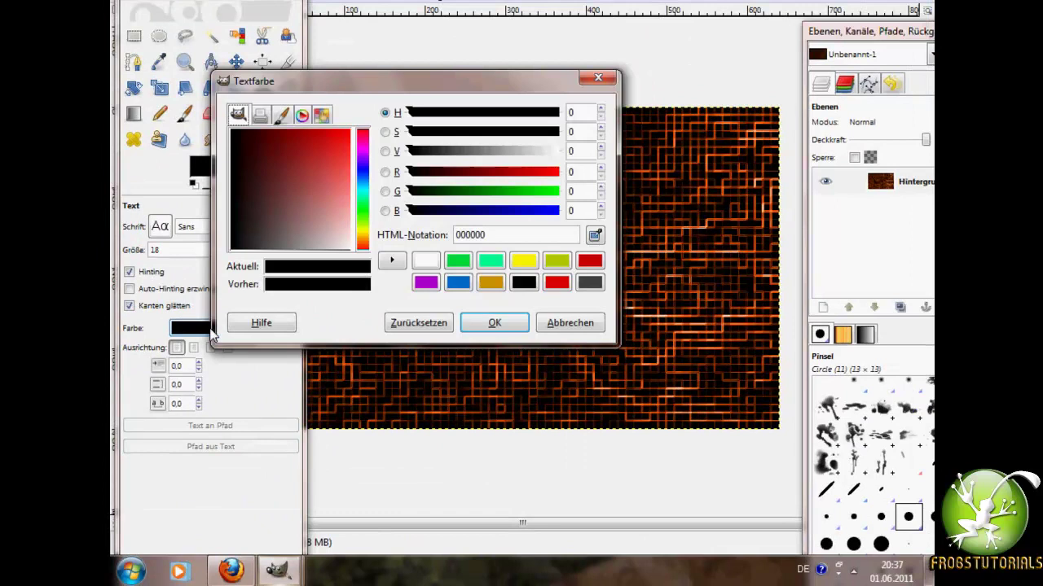
left_click(427, 261)
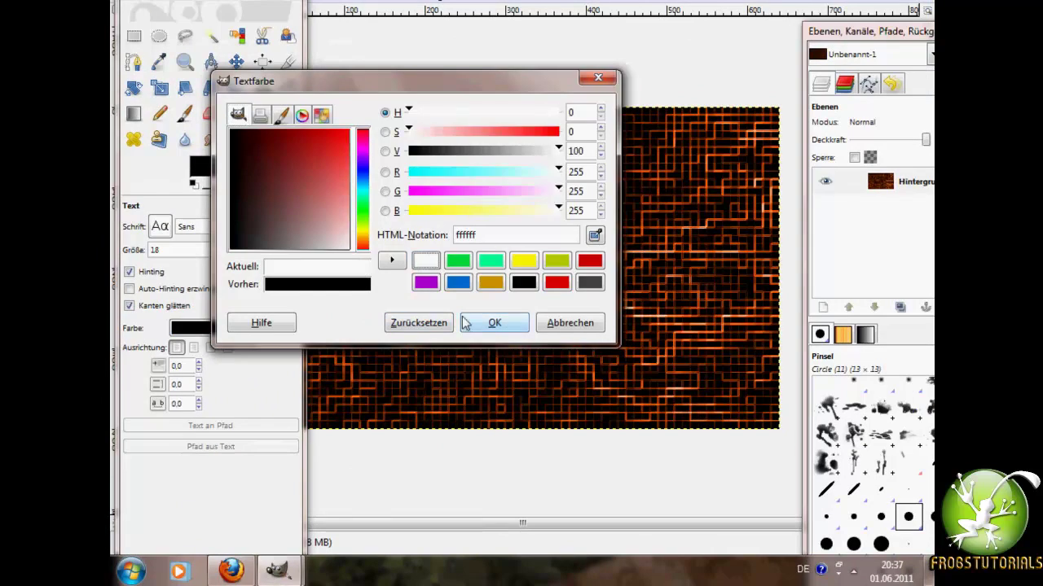
left_click(488, 323)
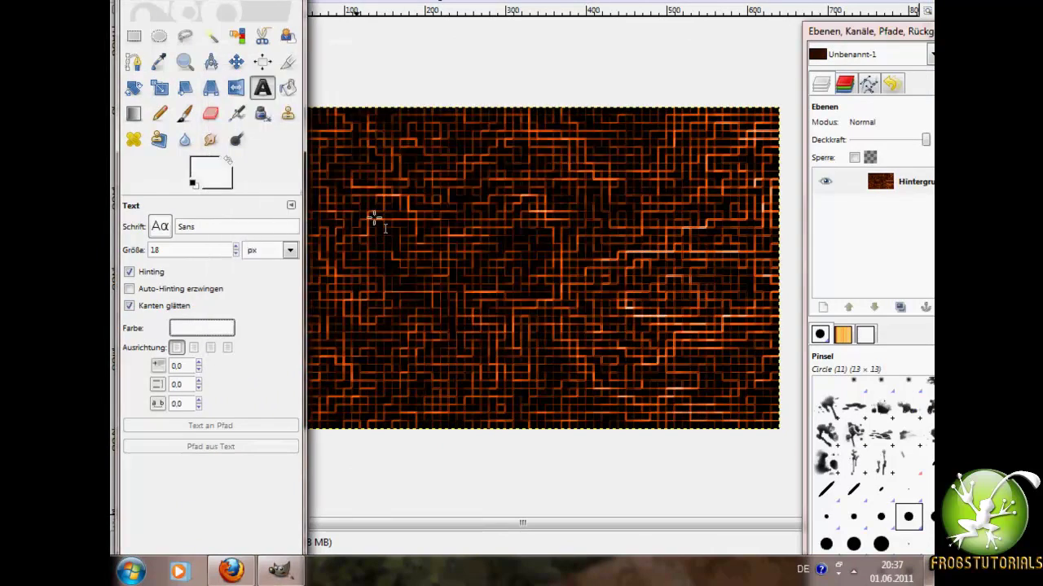
key("Tab")
- Draw a text box across the image middle and type 'Frog'
mouse_move(345, 198)
left_mouse_down()
mouse_move(521, 276)
mouse_move(693, 331)
left_mouse_up()
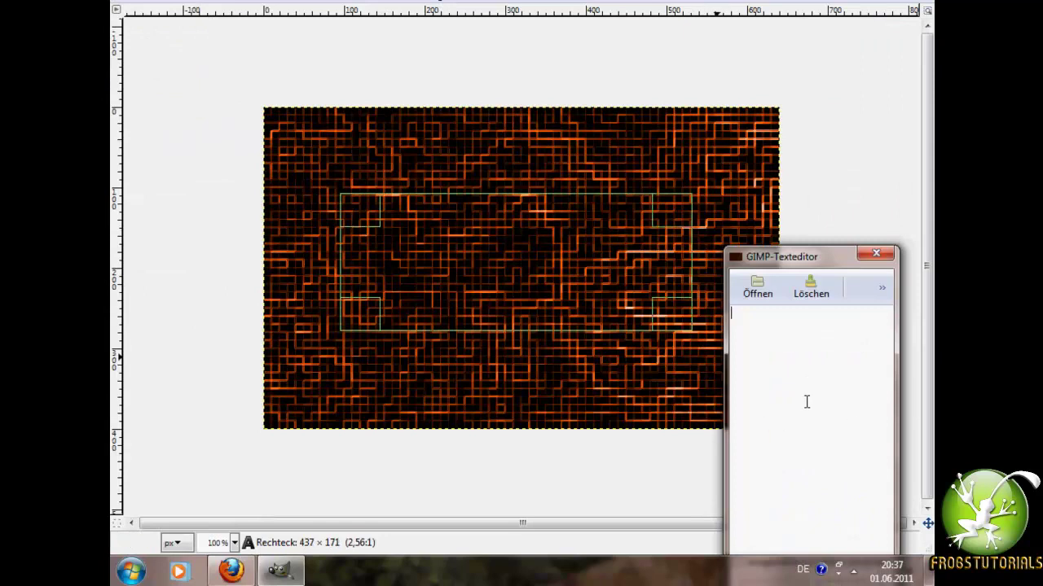
type("Fr")
key("BackSpace")
type("g")
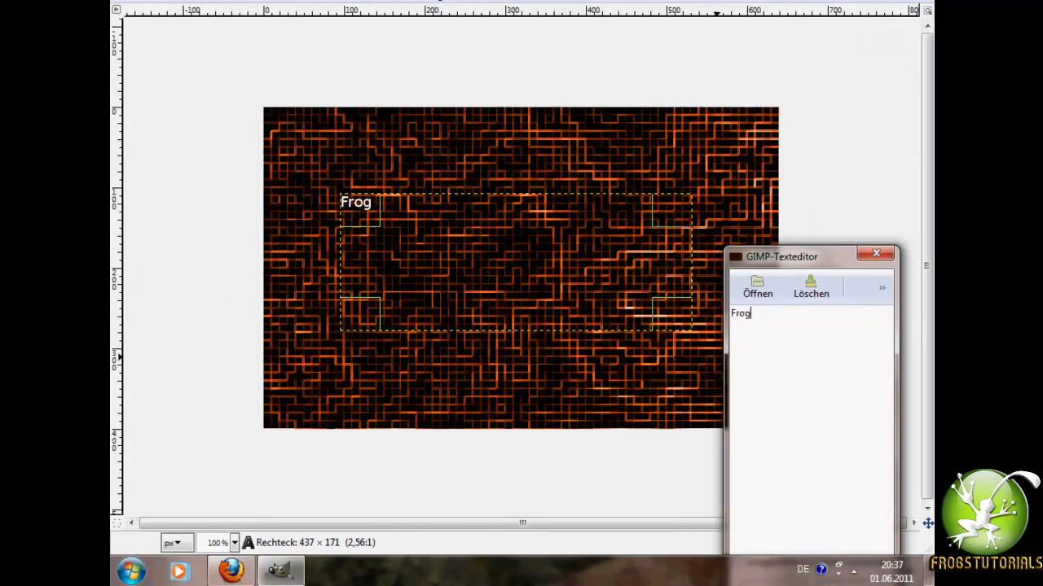
left_click(281, 570)
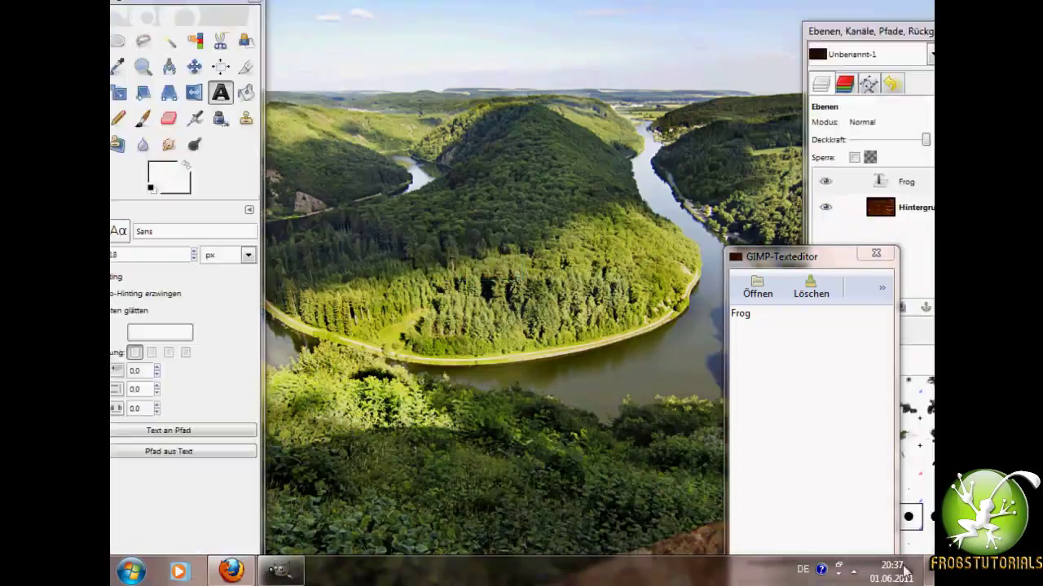
left_click(294, 566)
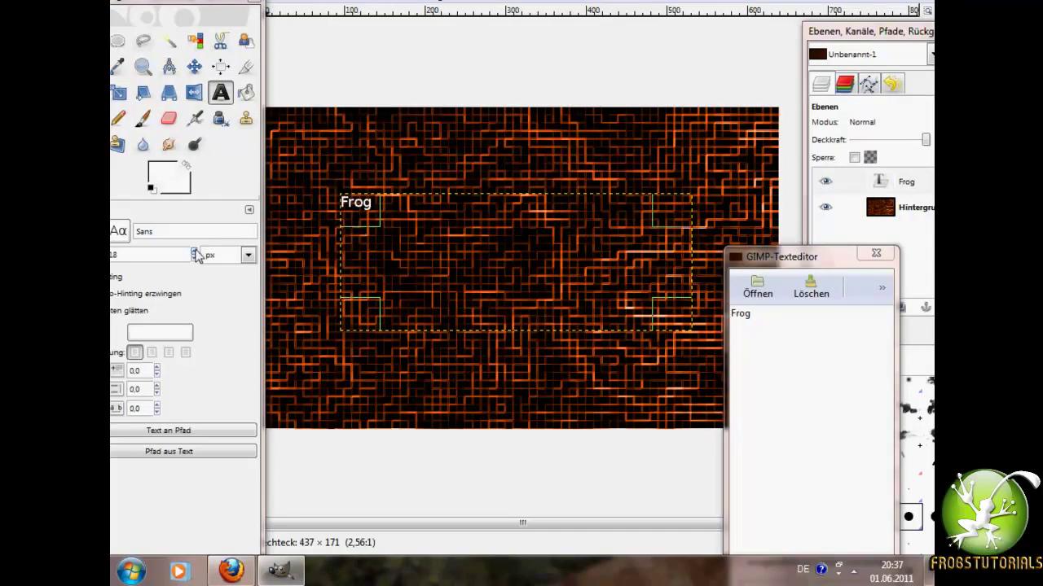
- Set the Frog text to the Pricedown font at size 107
double_click(143, 231)
type("pricedown")
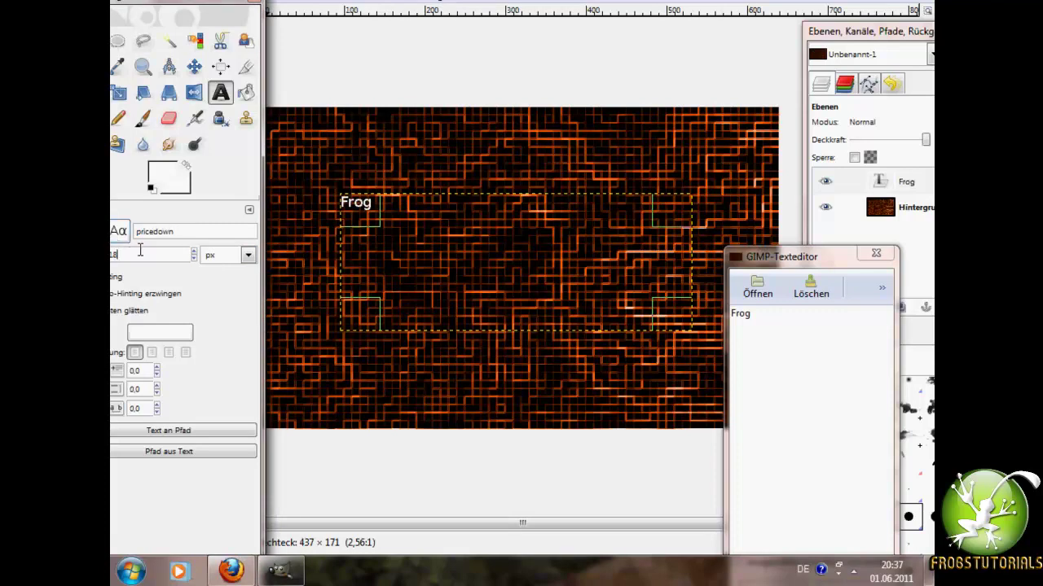
left_click(658, 302)
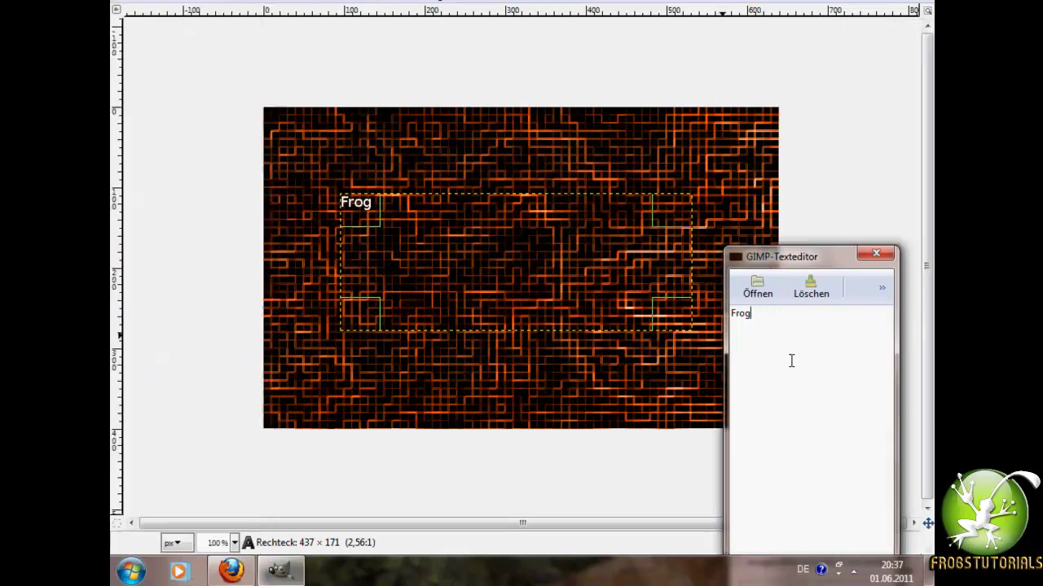
left_click(291, 562)
left_click(119, 231)
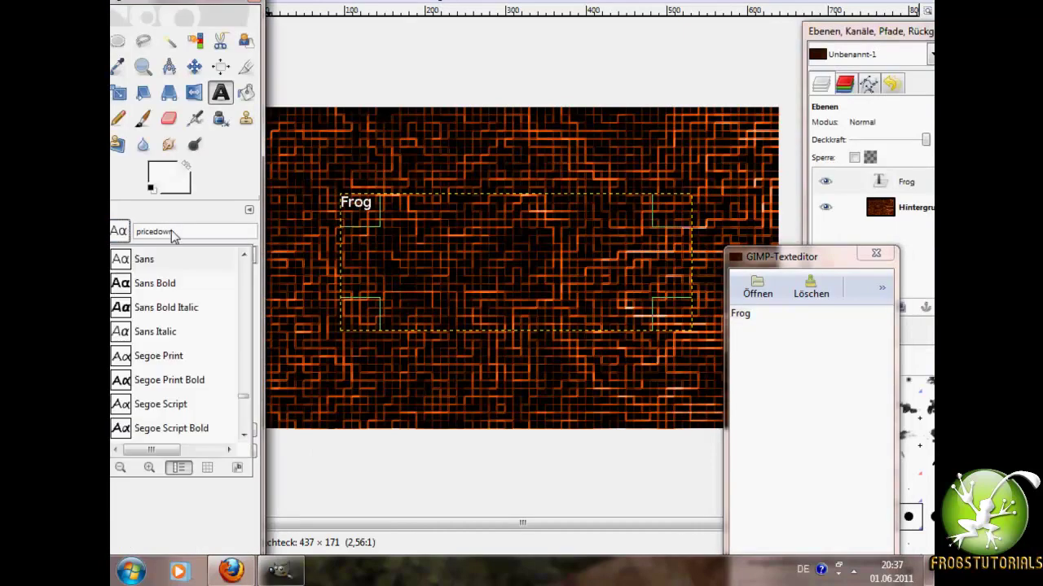
key("ctrl+a")
type("pr")
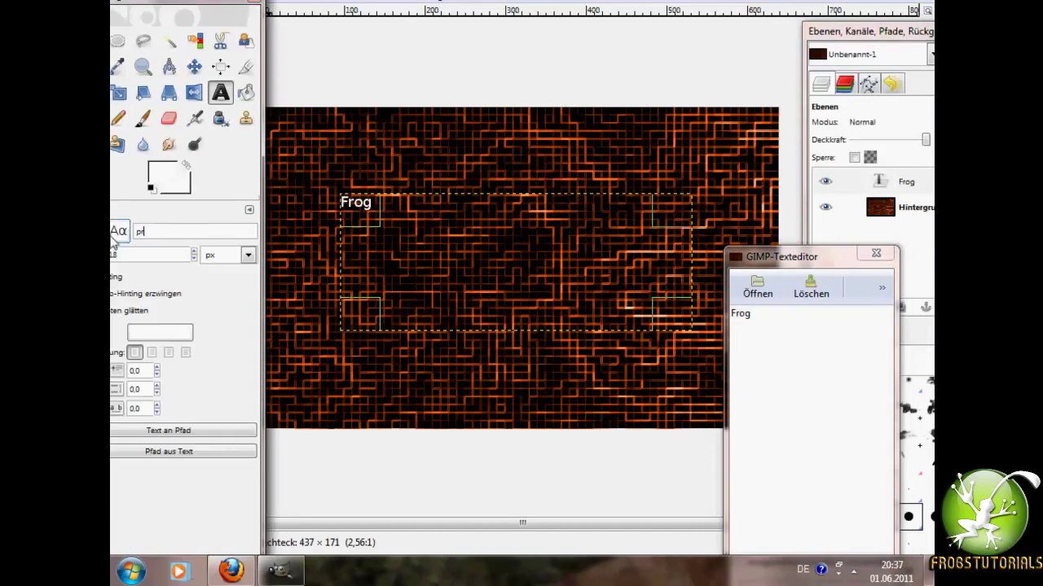
type("i")
left_click(181, 253)
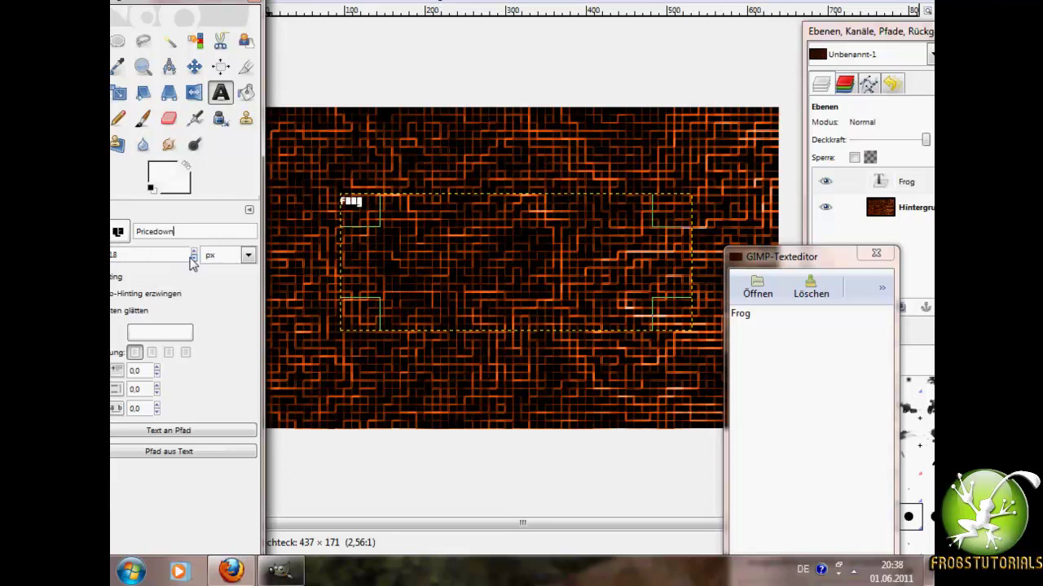
left_click(193, 251)
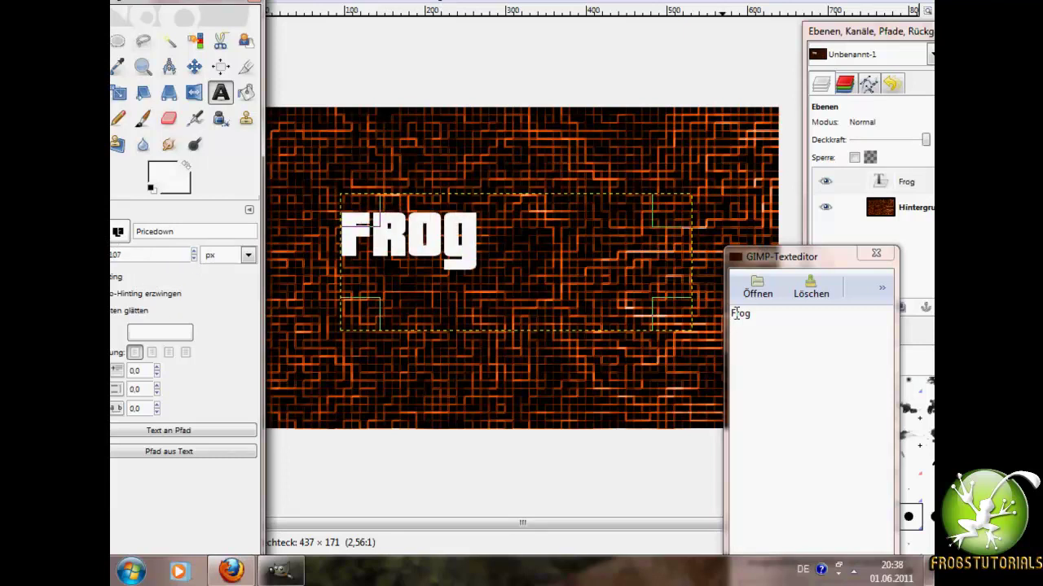
key("Tab")
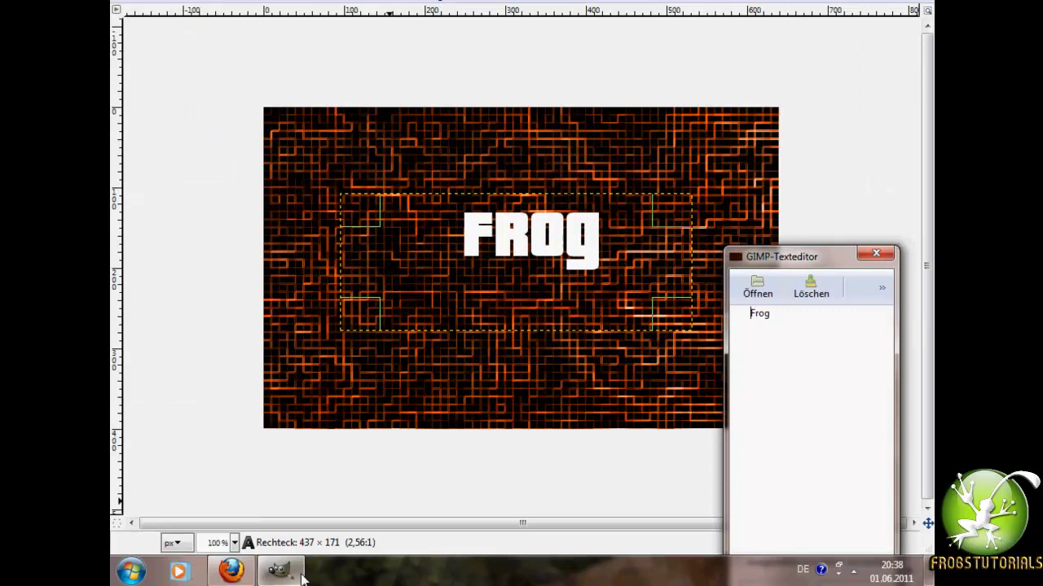
key("Tab")
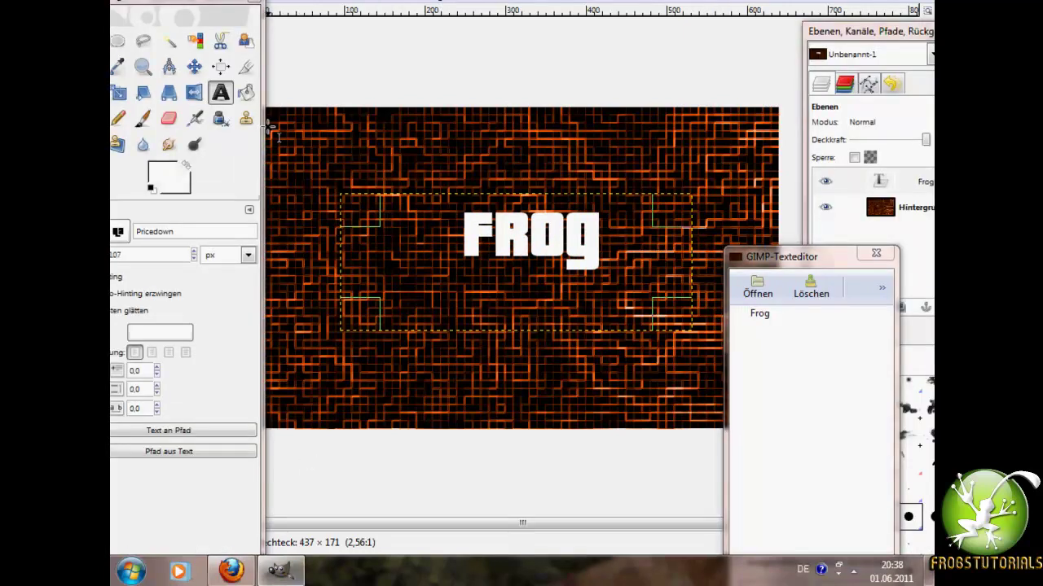
- Close and reopen the Layers, Channels, Paths, Undo dock, then select the Frog layer
left_click_drag(180, 9, 229, 9)
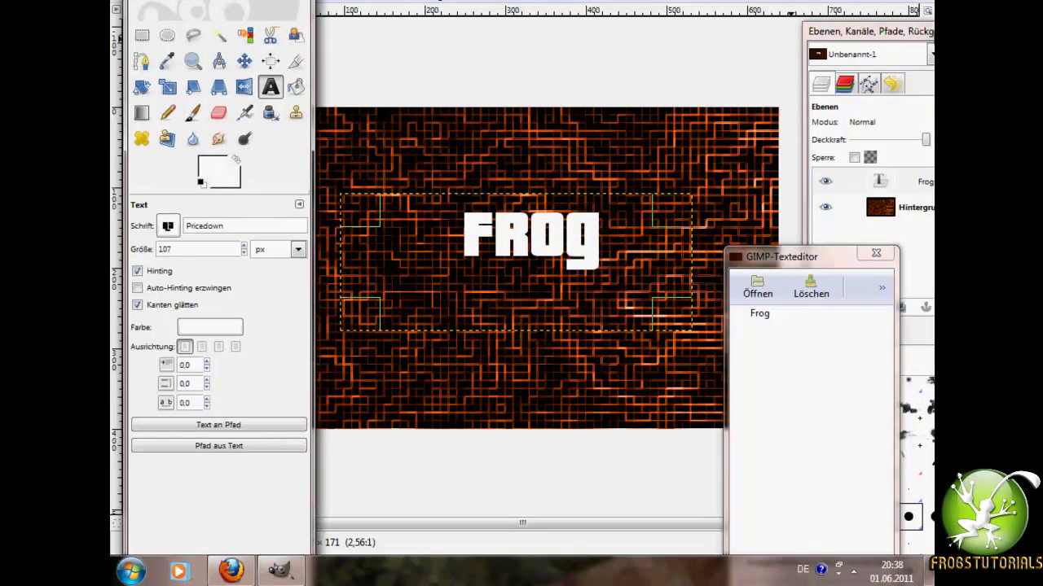
left_click_drag(841, 32, 715, 33)
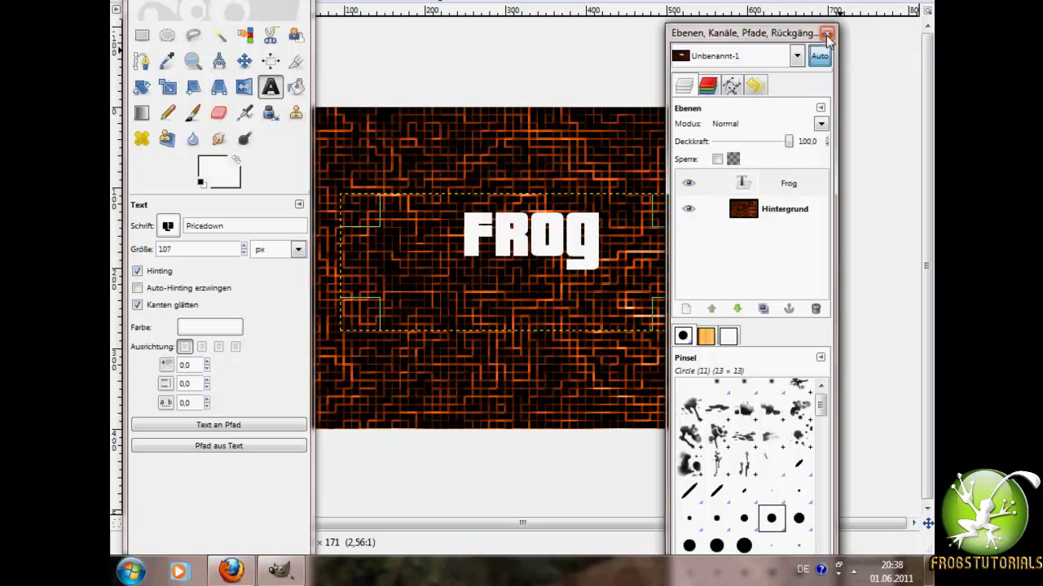
left_click(826, 34)
left_click(469, 2)
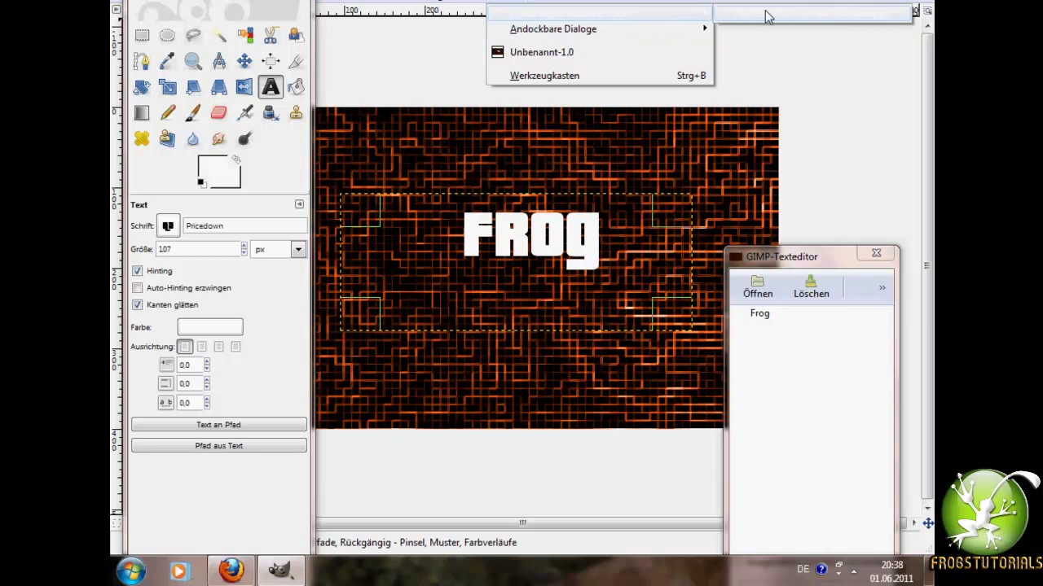
mouse_move(601, 13)
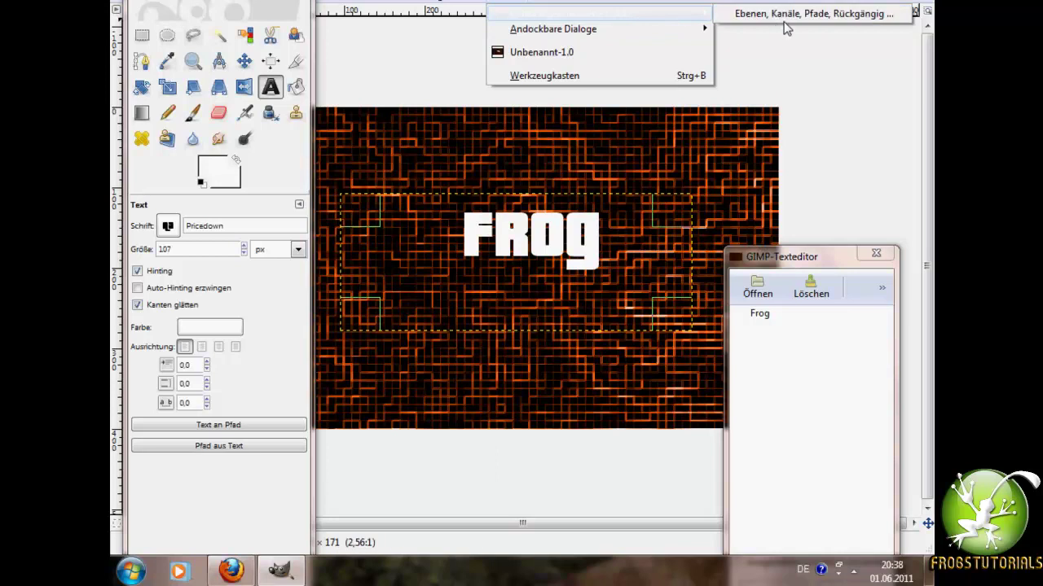
left_click(787, 26)
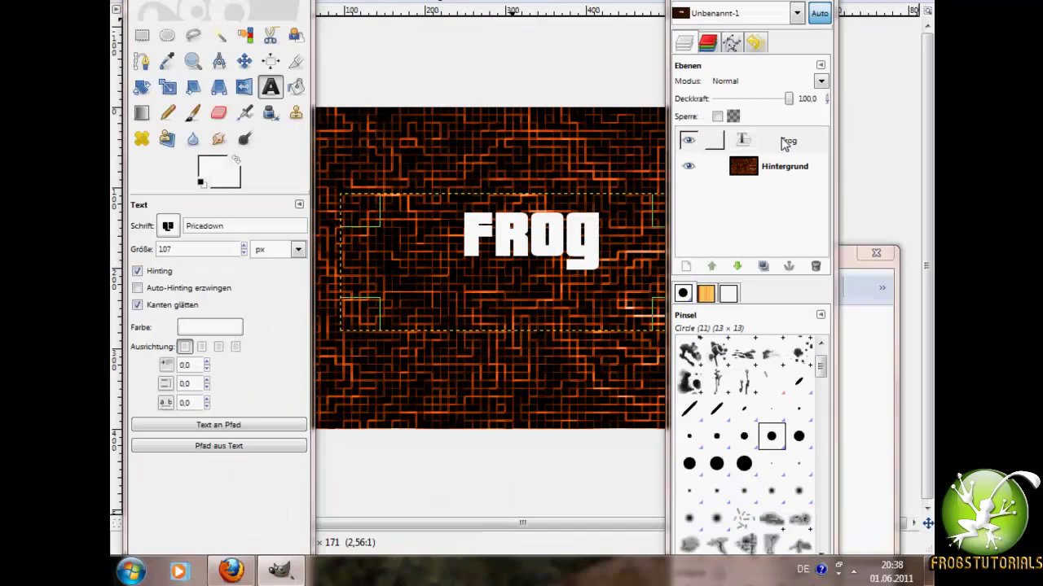
left_click(785, 143)
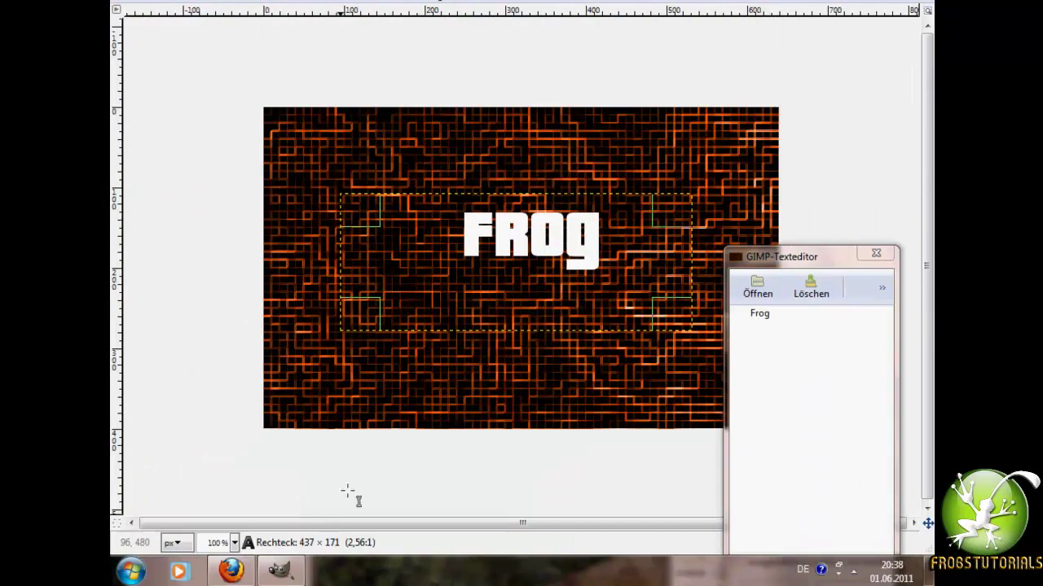
- Try the Überlagern and Wert blend modes on the Frog text layer
left_click(304, 575)
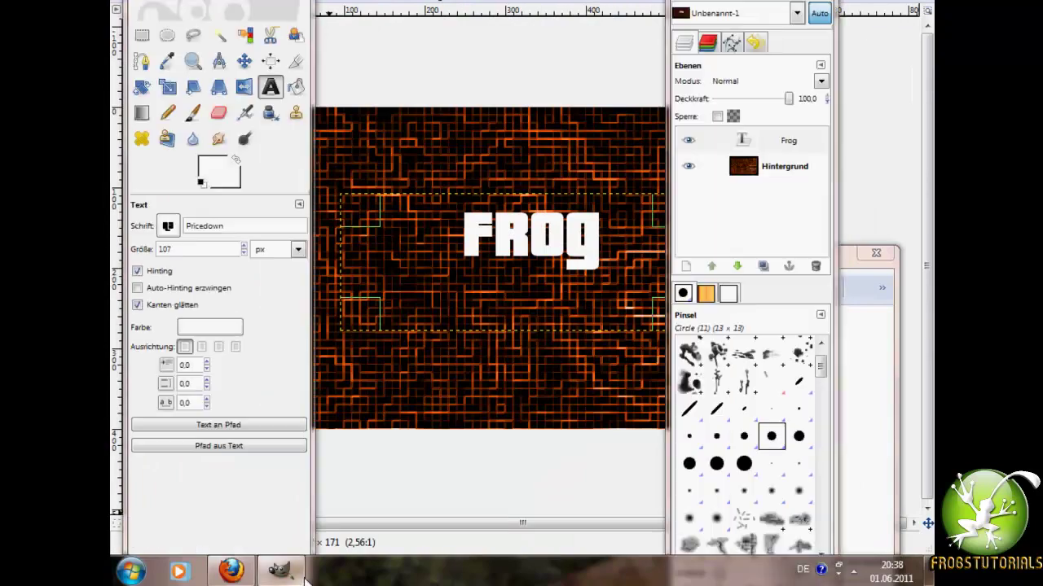
left_click(821, 81)
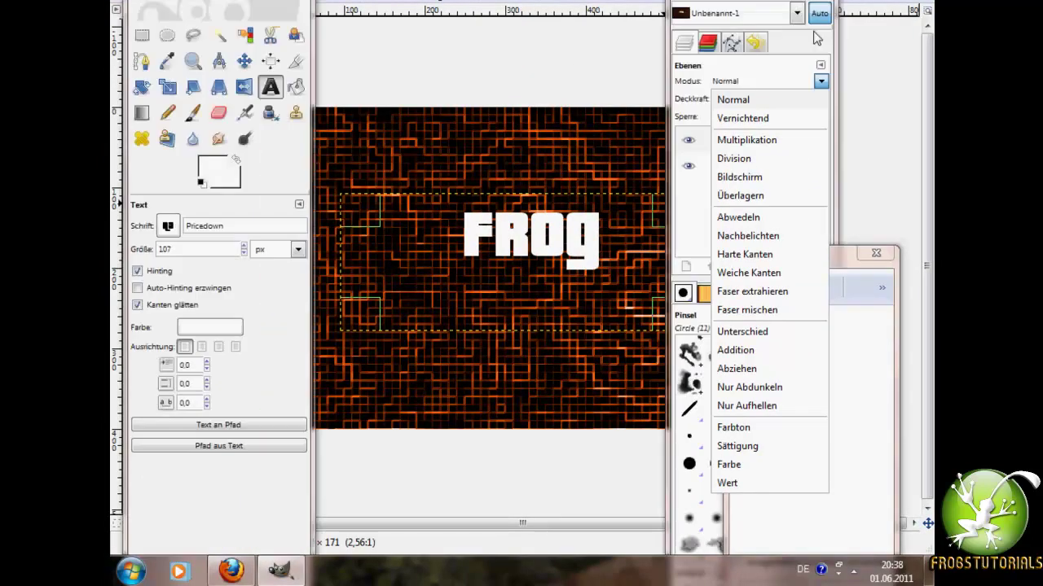
left_click(820, 83)
left_click(821, 82)
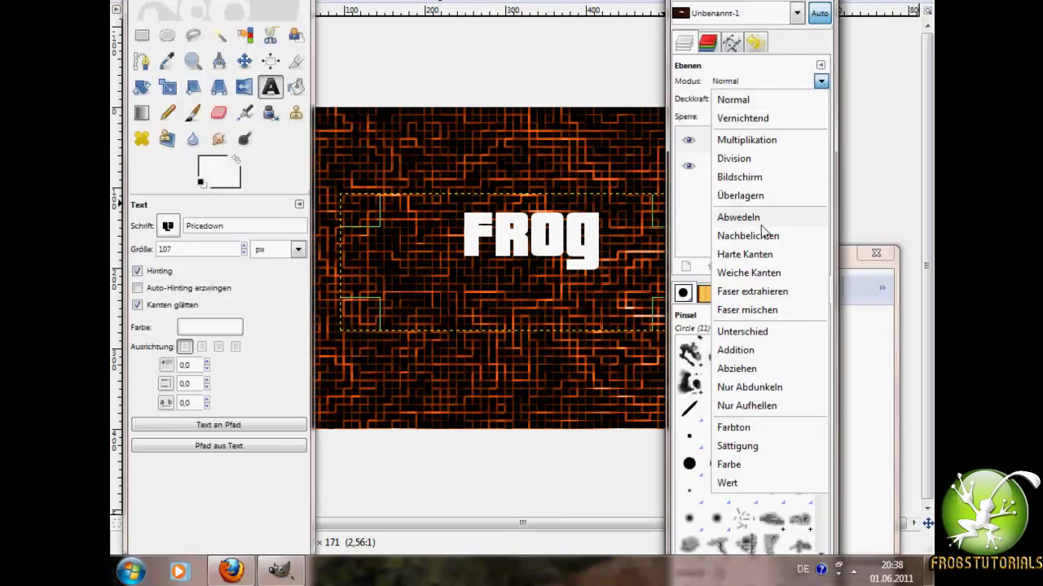
left_click(754, 200)
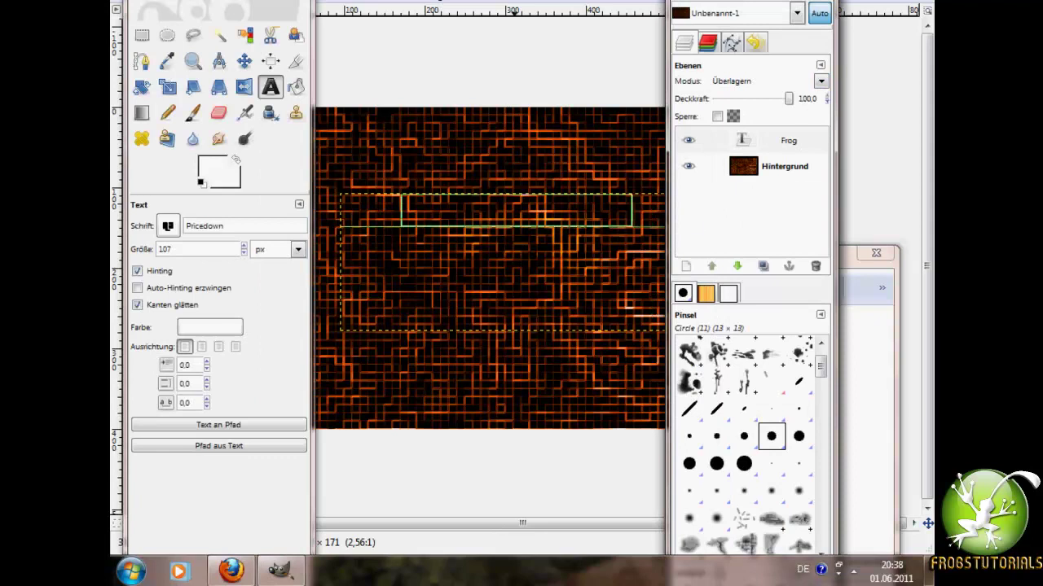
left_click(821, 81)
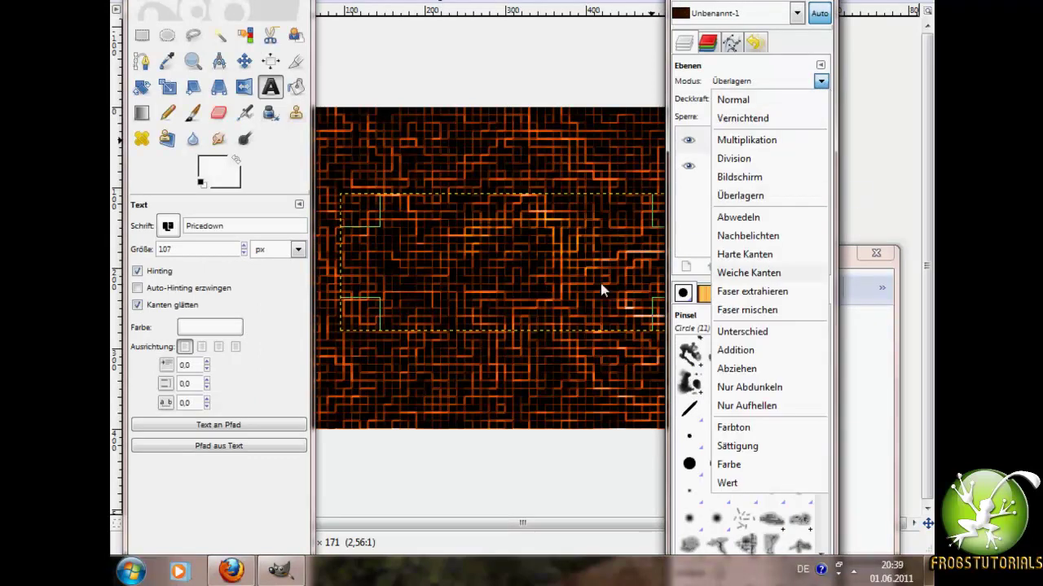
left_click(753, 486)
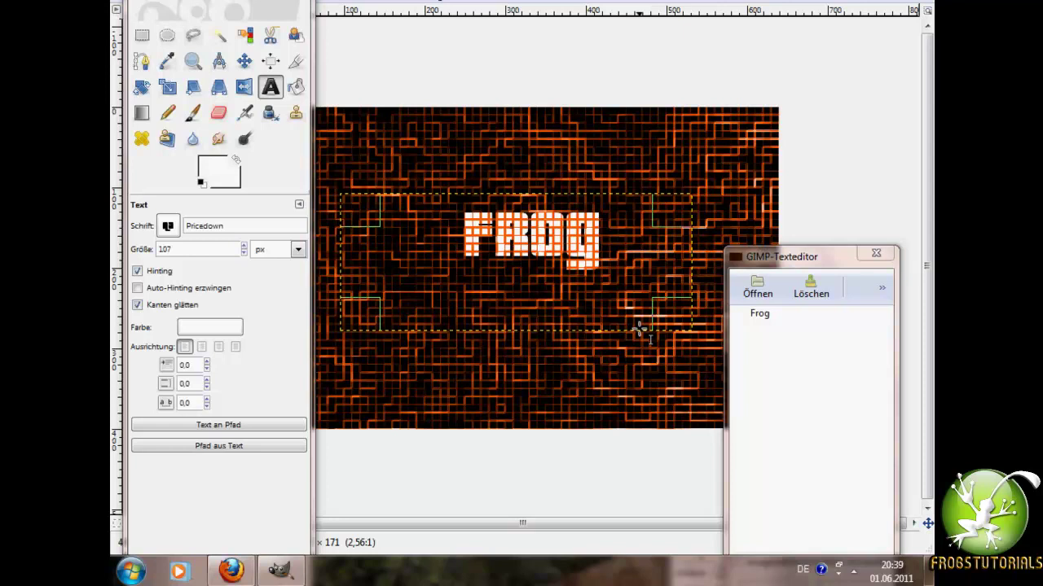
- Try Saturation, Lighten only and Subtract modes, settling on Unterschied (Difference)
left_click(279, 570)
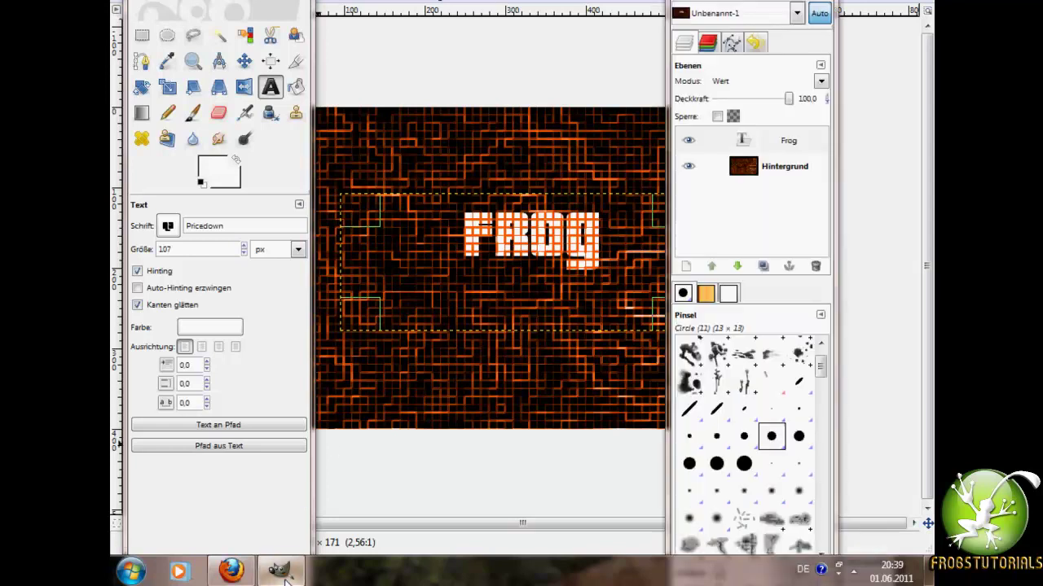
left_click(820, 80)
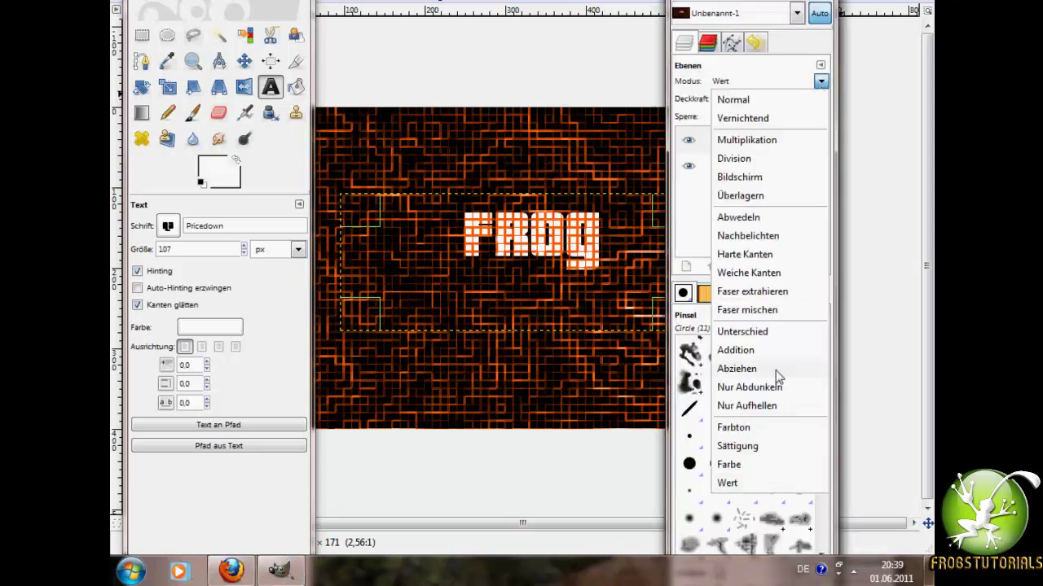
left_click(744, 450)
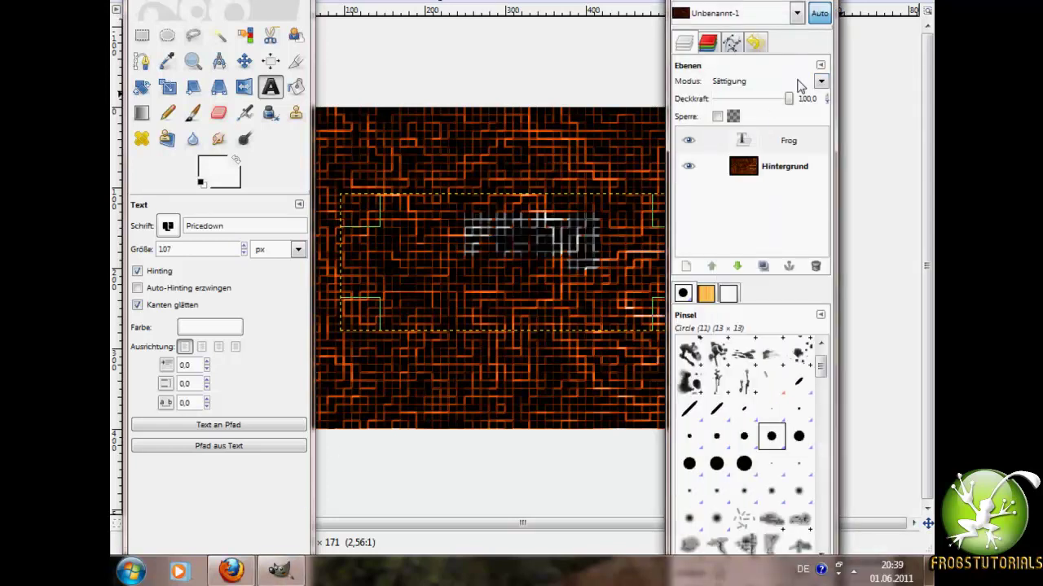
left_click(820, 81)
left_click(770, 405)
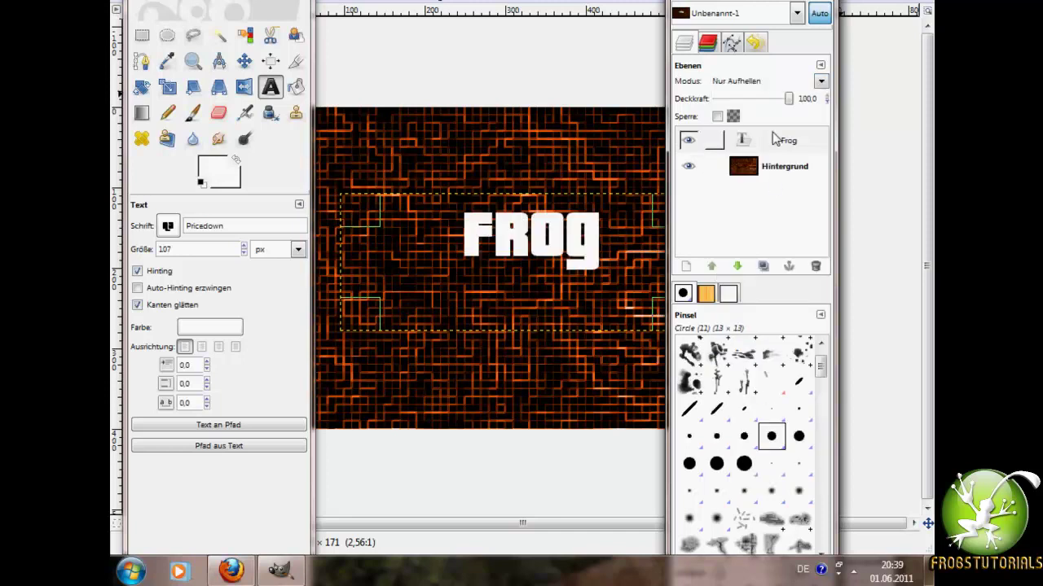
left_click(821, 81)
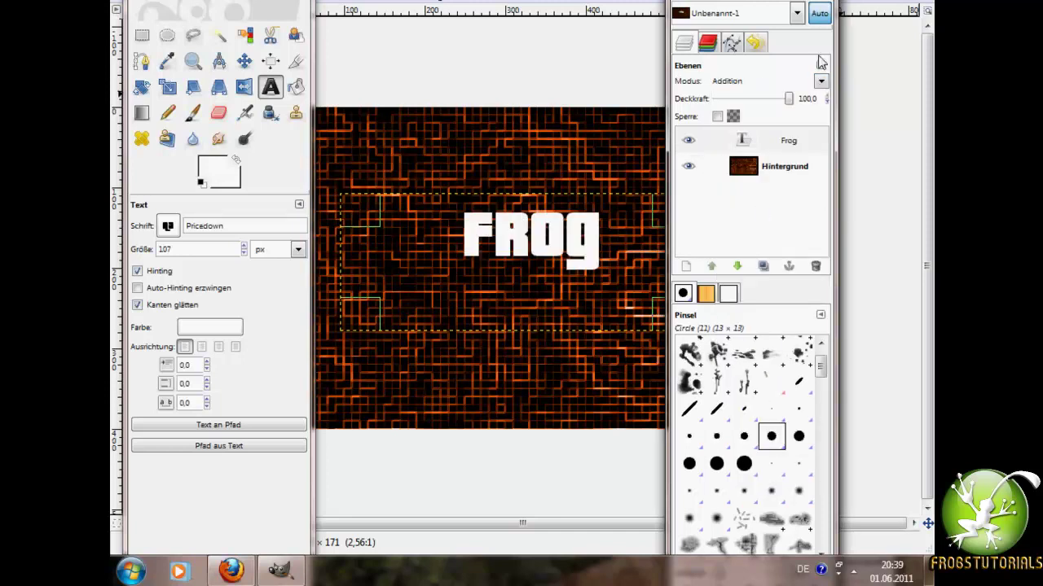
left_click(820, 81)
left_click(743, 370)
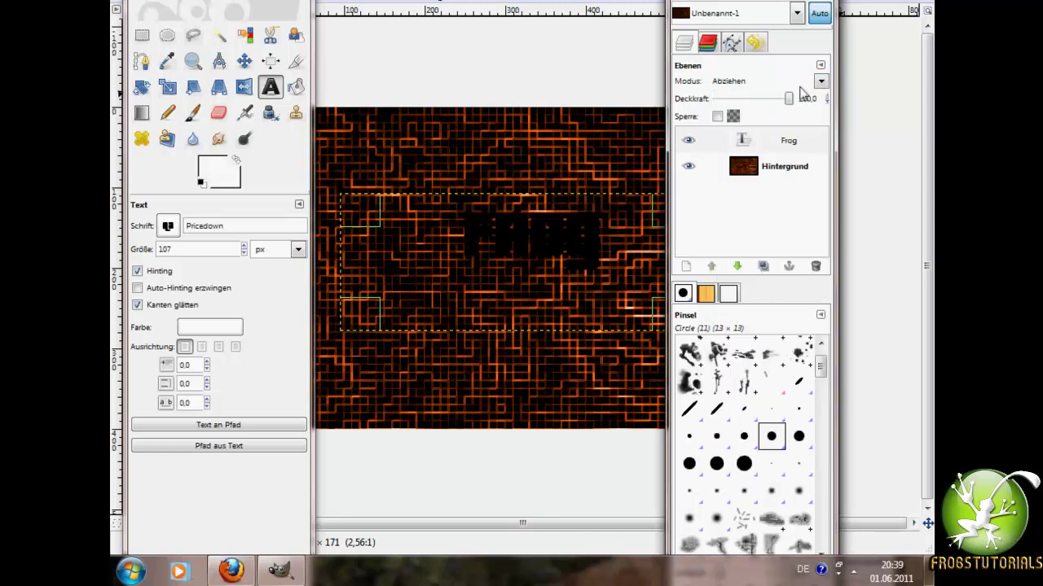
left_click(820, 80)
left_click(776, 329)
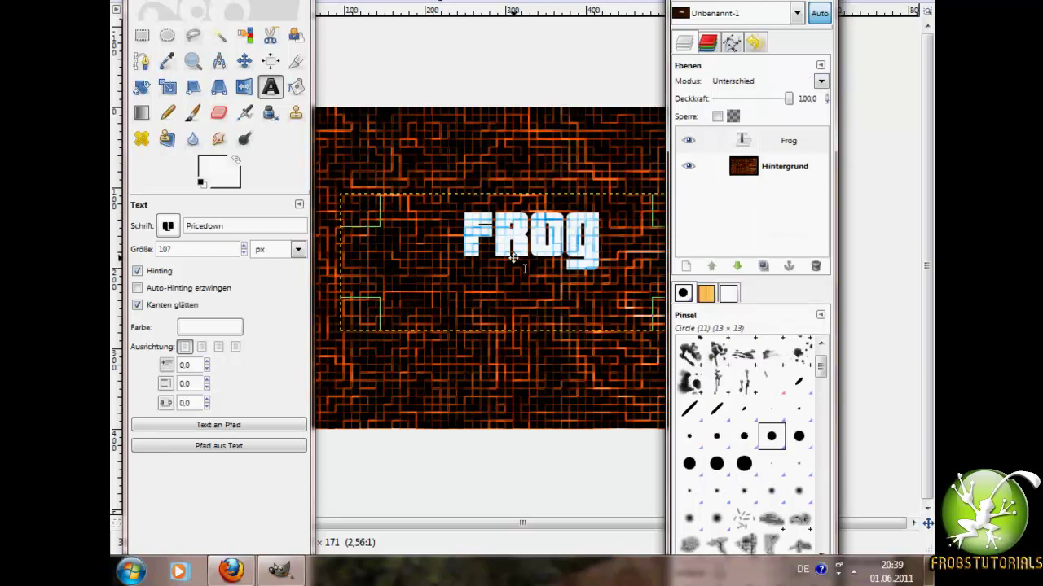
- Try a teal colour for the FROG text after dismissing the foreground colour chooser
left_click(213, 176)
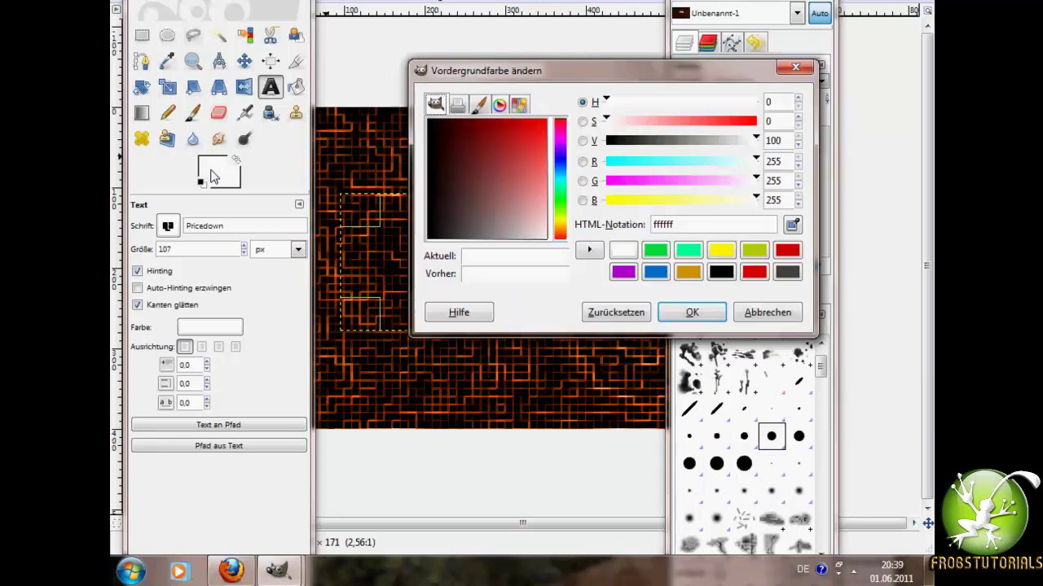
mouse_move(575, 73)
left_mouse_down()
mouse_move(768, 79)
mouse_move(468, 134)
left_mouse_up()
left_click(586, 380)
left_click(236, 329)
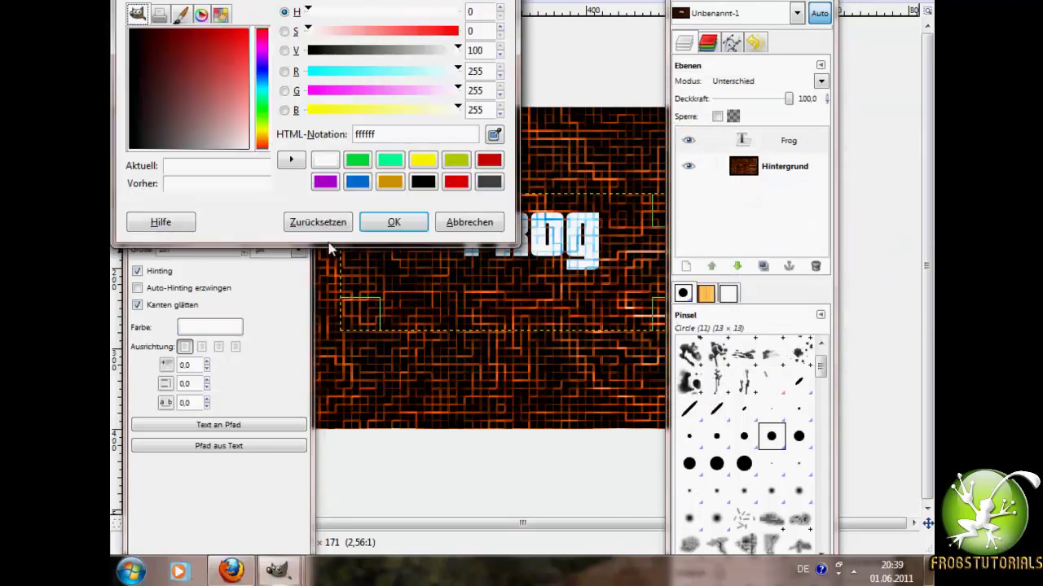
left_click(389, 160)
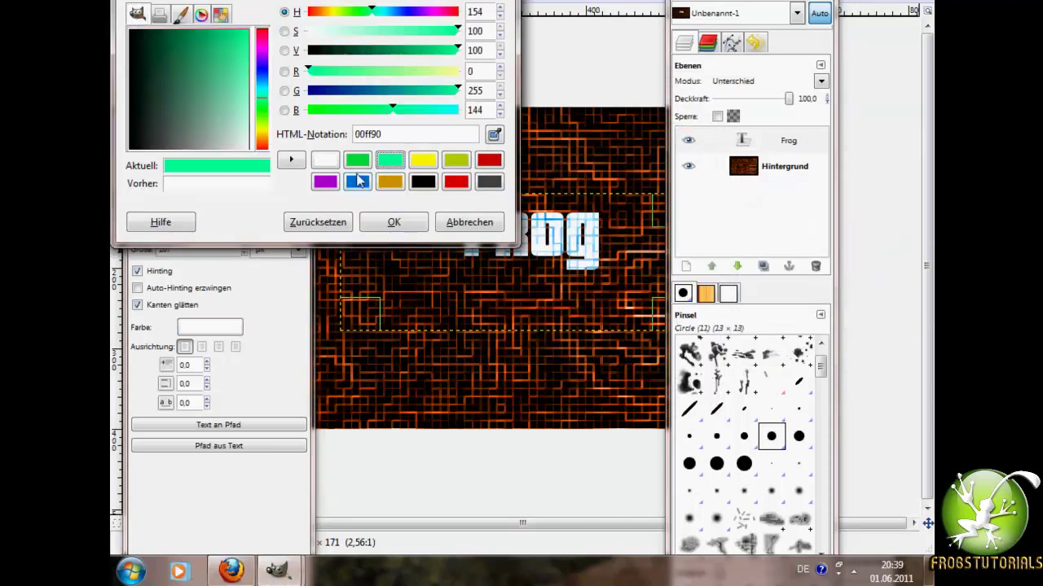
left_click(395, 223)
- Change the FROG text colour to blue 006bce and make the toolbox a floating window
left_click(179, 324)
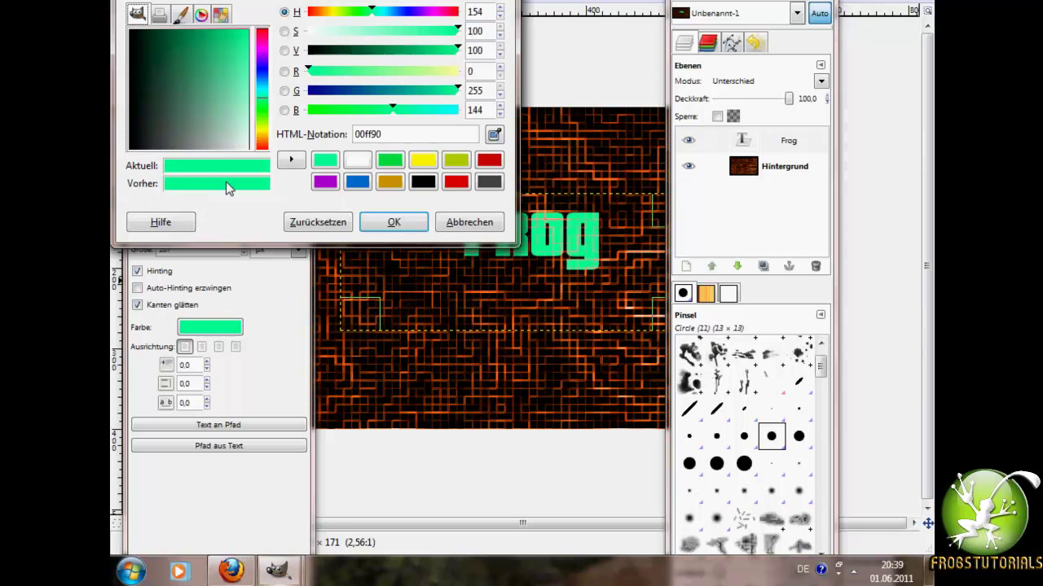
left_click(356, 182)
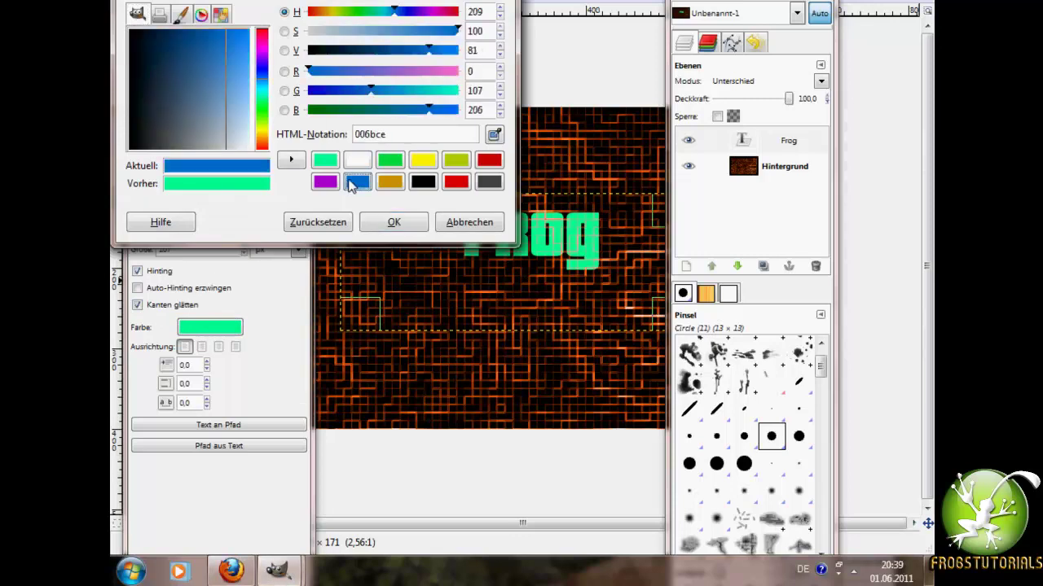
left_click(394, 222)
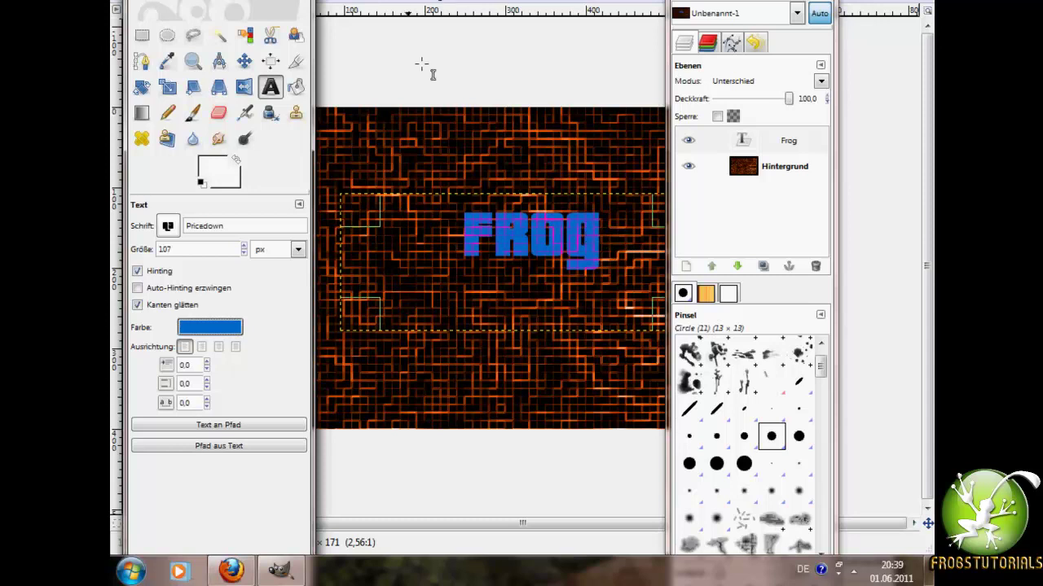
left_click_drag(245, 6, 259, 139)
- Start Save As and name the file Unbenannt.png
left_click(123, 2)
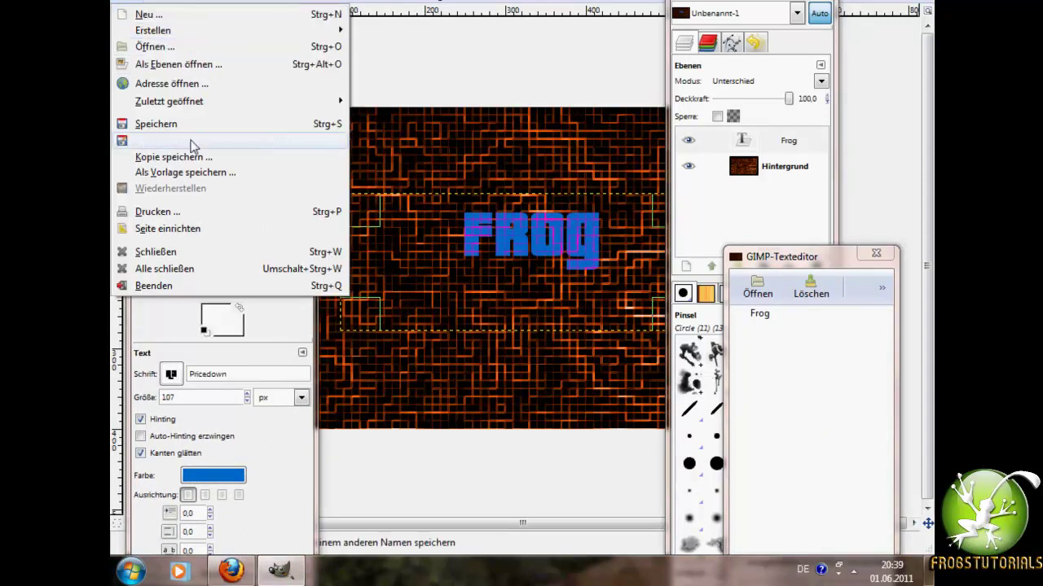
left_click(375, 2)
key("Escape")
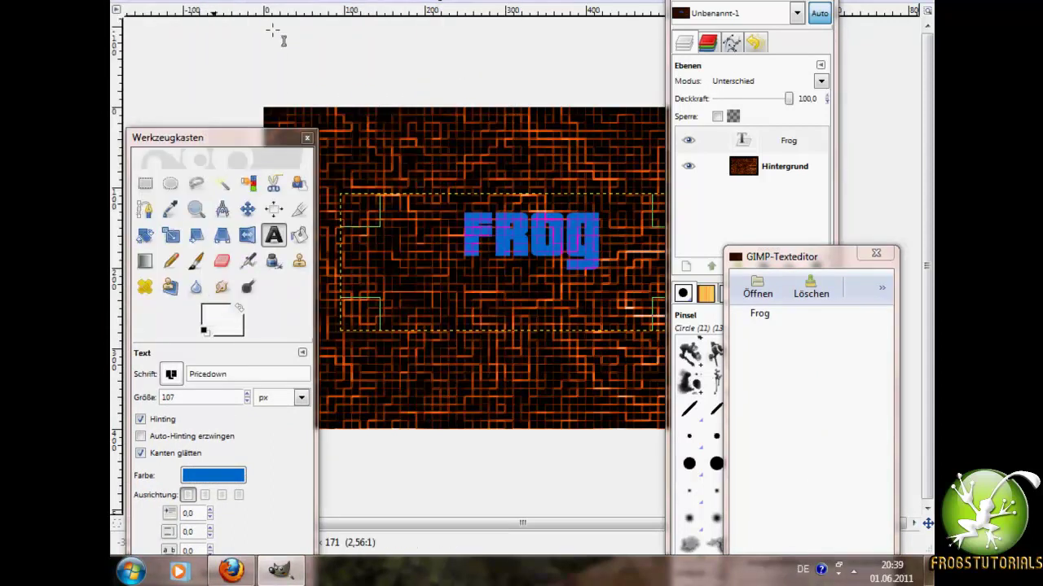
left_click(131, 2)
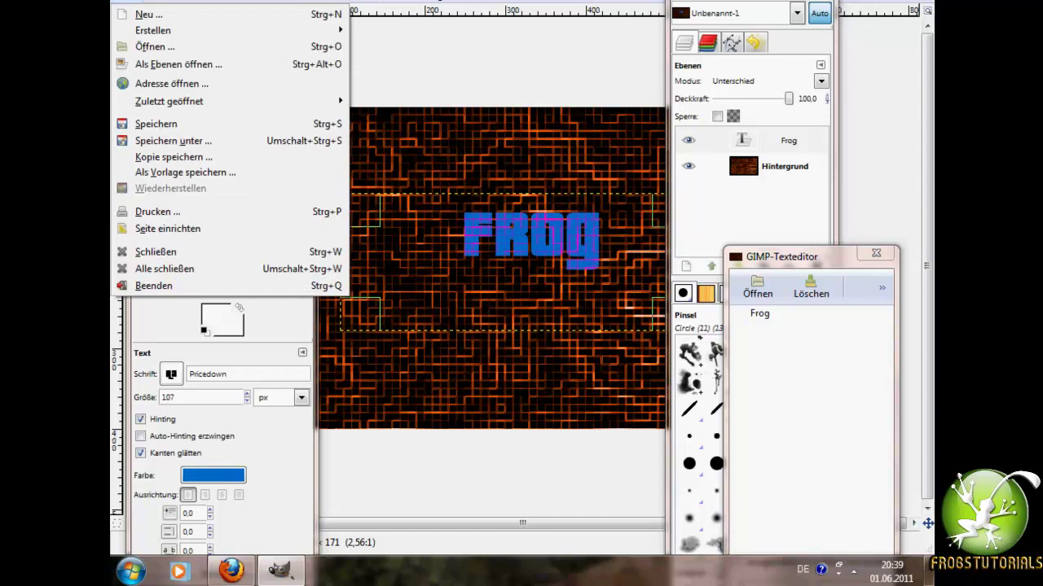
left_click(189, 155)
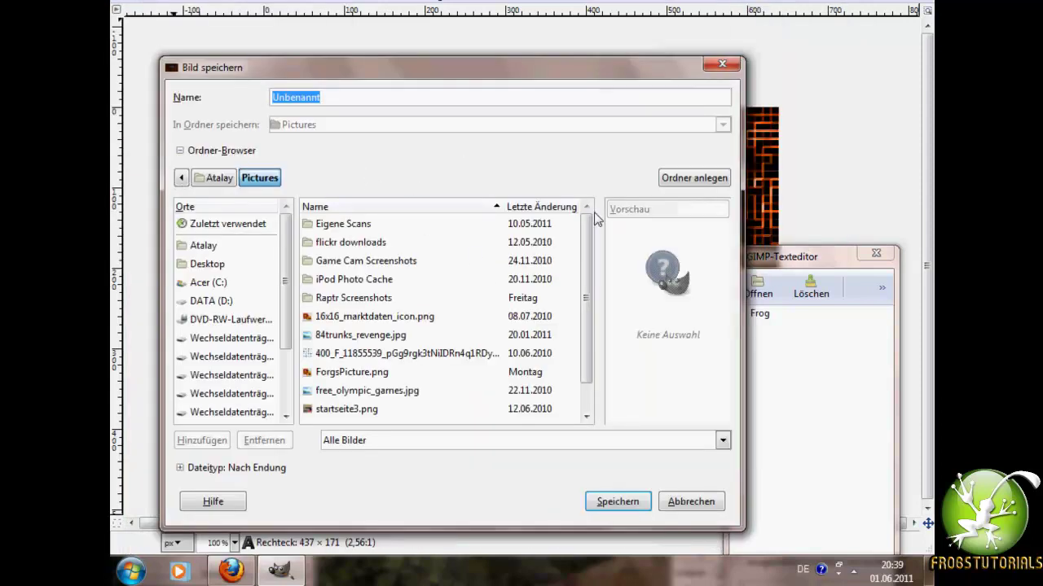
left_click(408, 97)
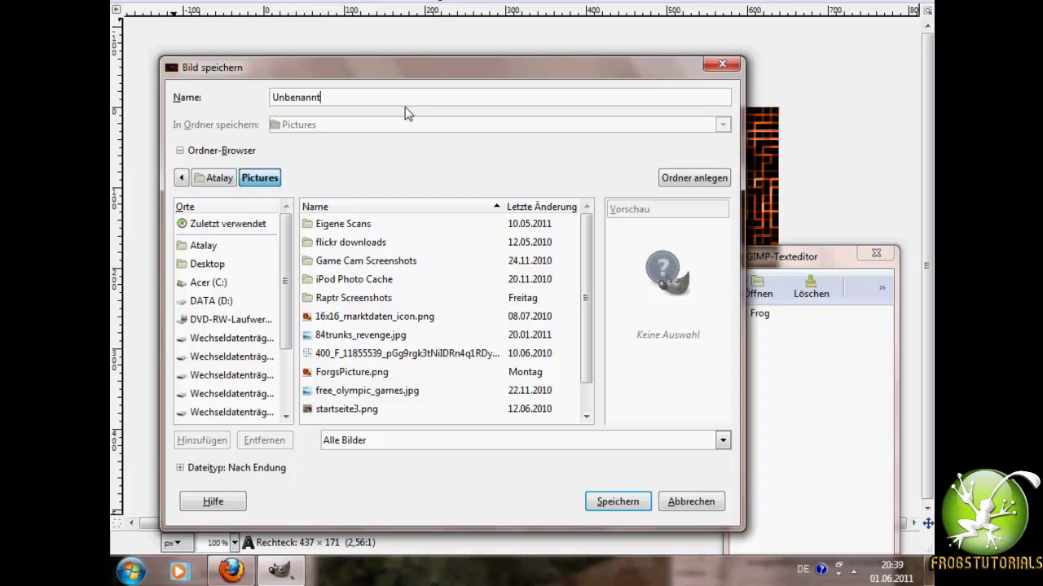
type(".")
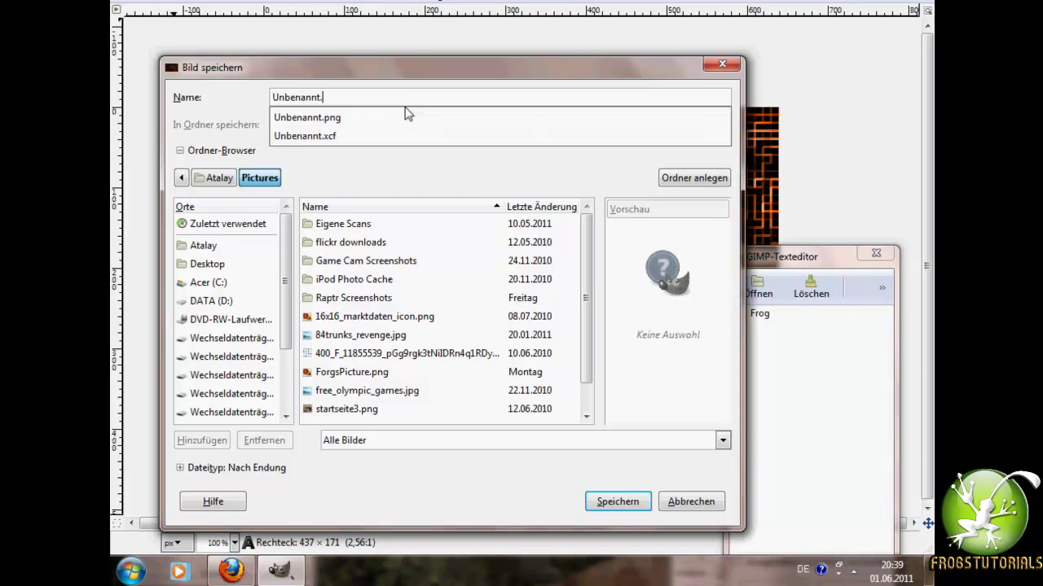
type("pmg")
left_click(385, 116)
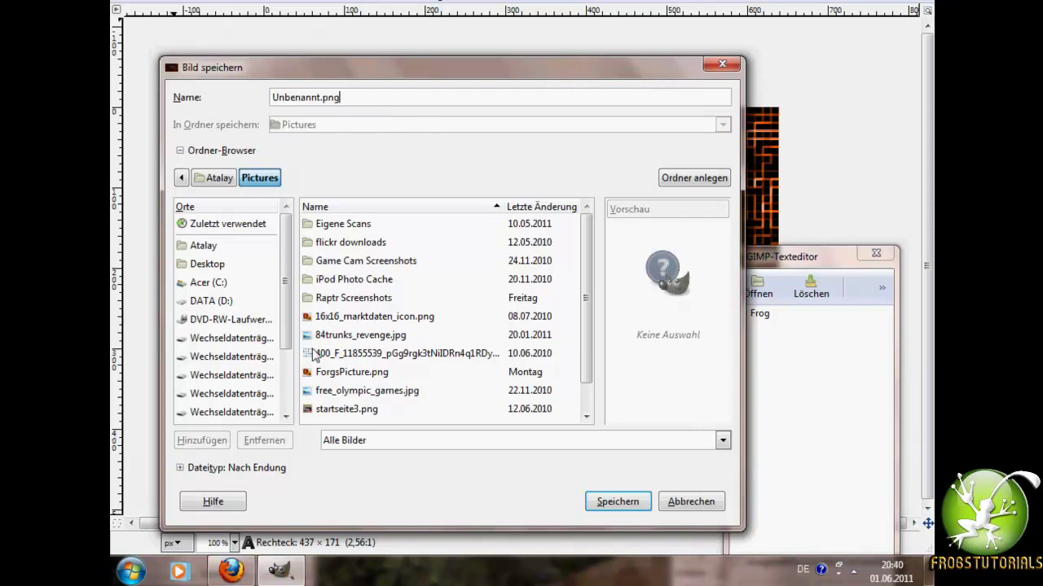
- Export it to the Desktop with visible layers merged, saving current PNG settings as defaults
left_click(218, 268)
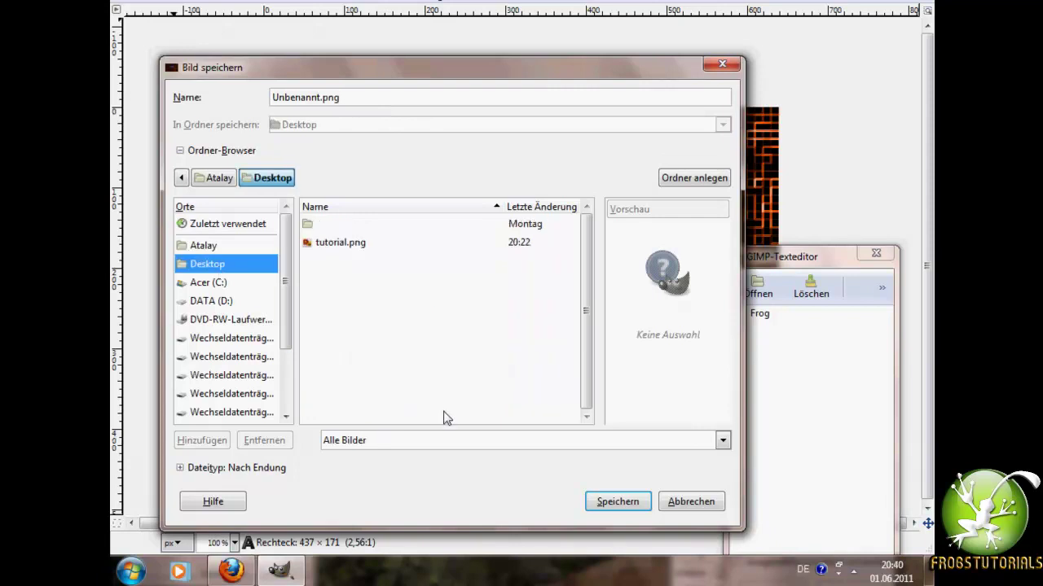
left_click(611, 503)
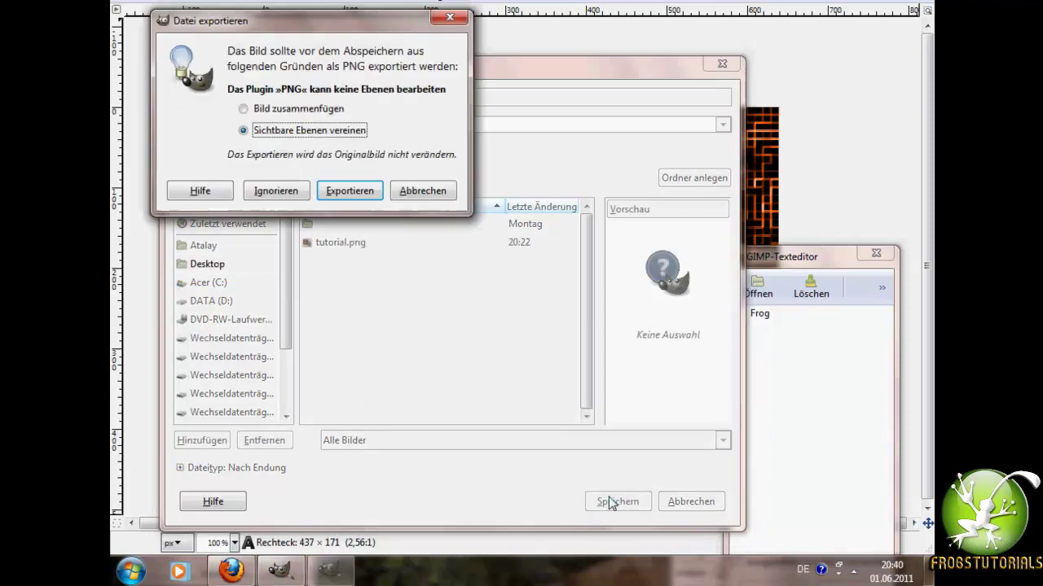
left_click(340, 190)
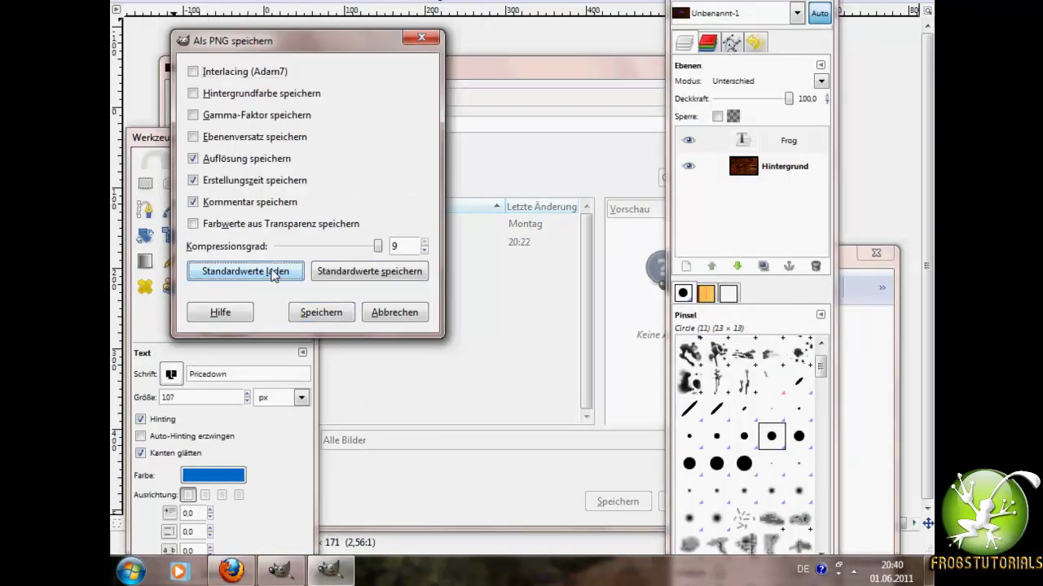
left_click(350, 273)
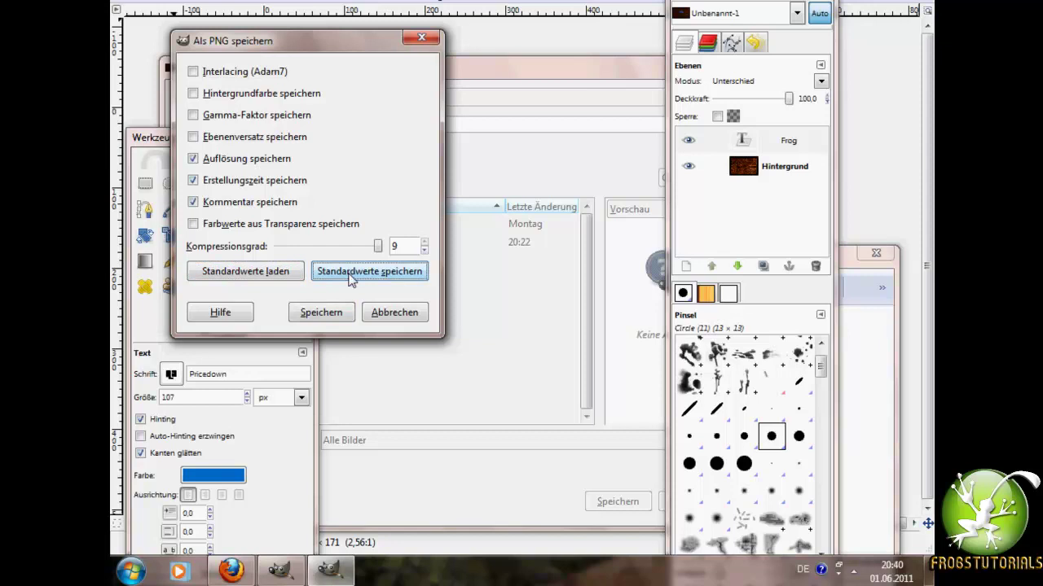
left_click(319, 312)
- Open Unbenannt from the desktop, return to the blue FROG image and zoom in
left_click(929, 570)
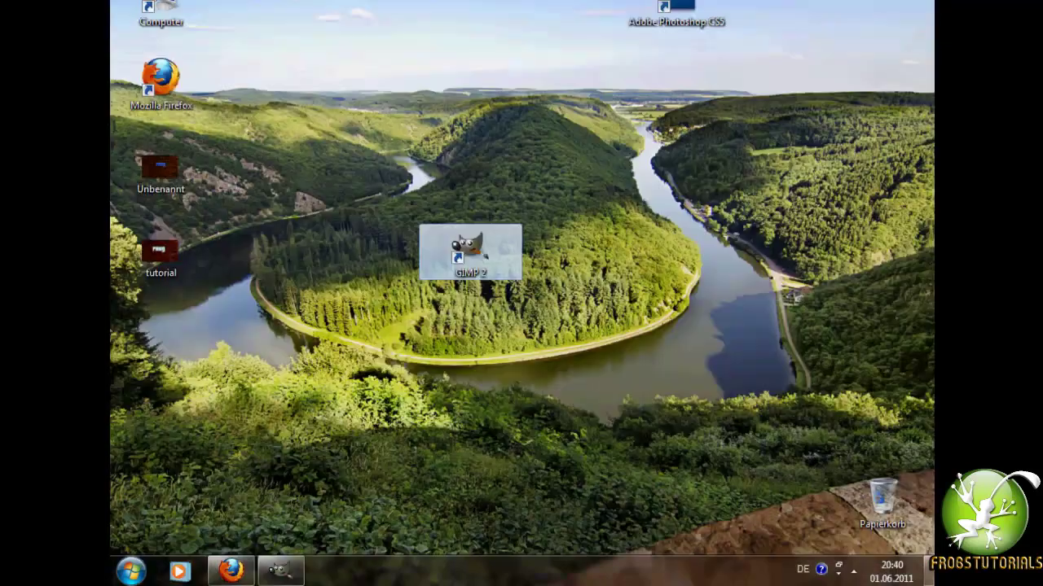
double_click(158, 163)
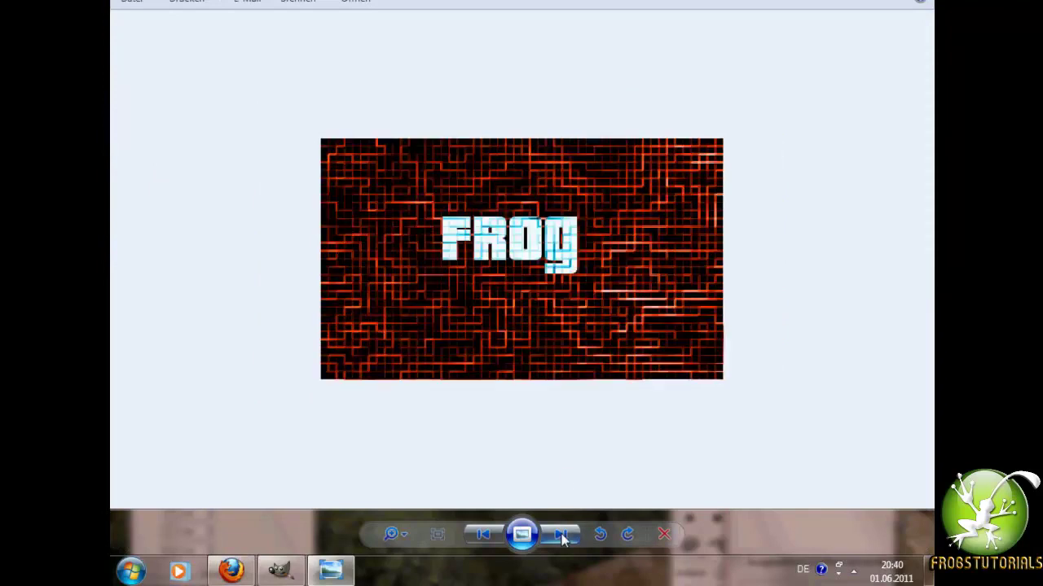
left_click(474, 533)
left_click(549, 534)
left_click(482, 533)
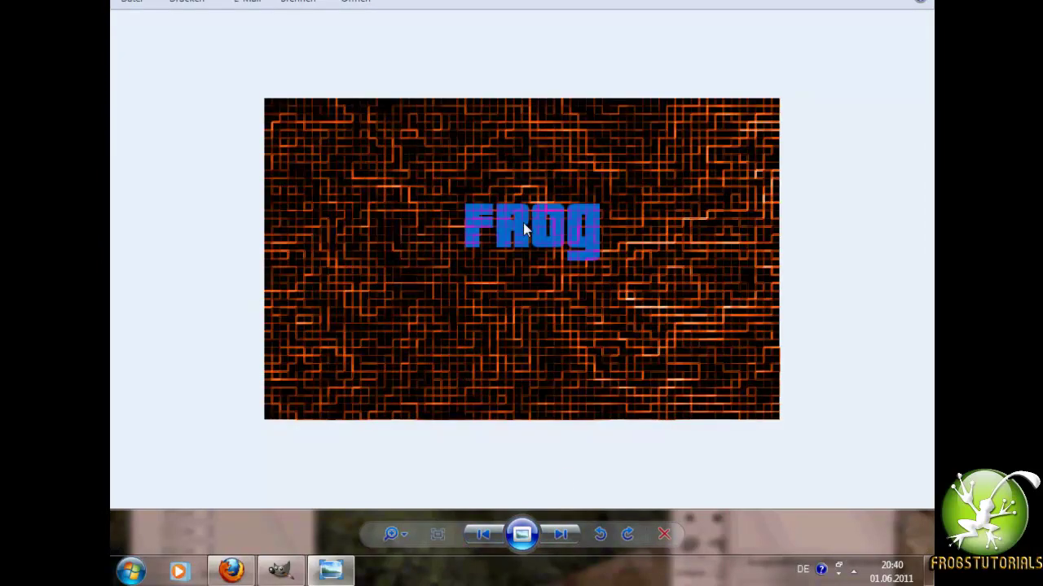
scroll(526, 230, "up", 1)
scroll(533, 226, "up", 1)
scroll(533, 226, "down", 3)
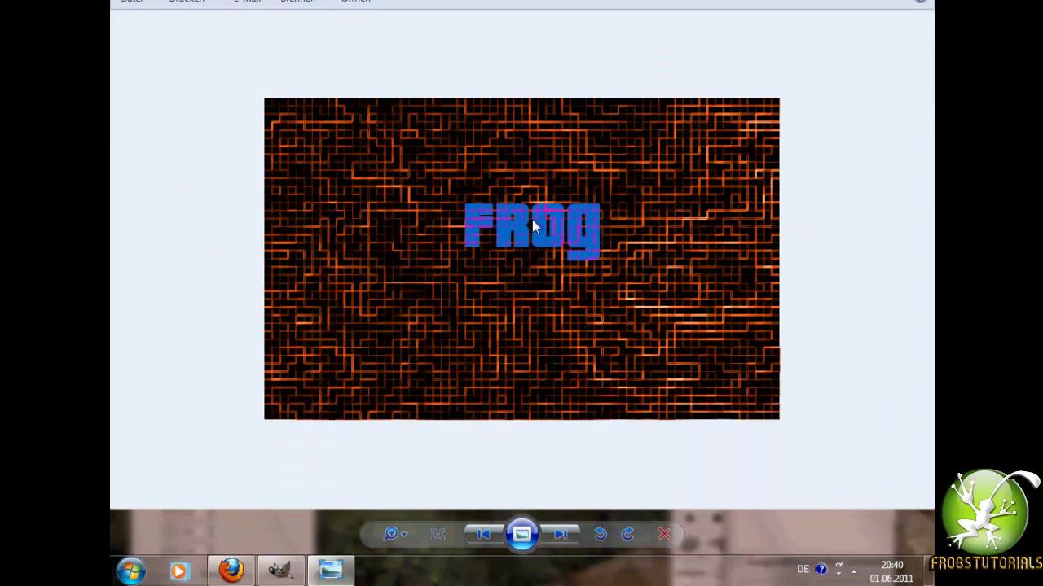